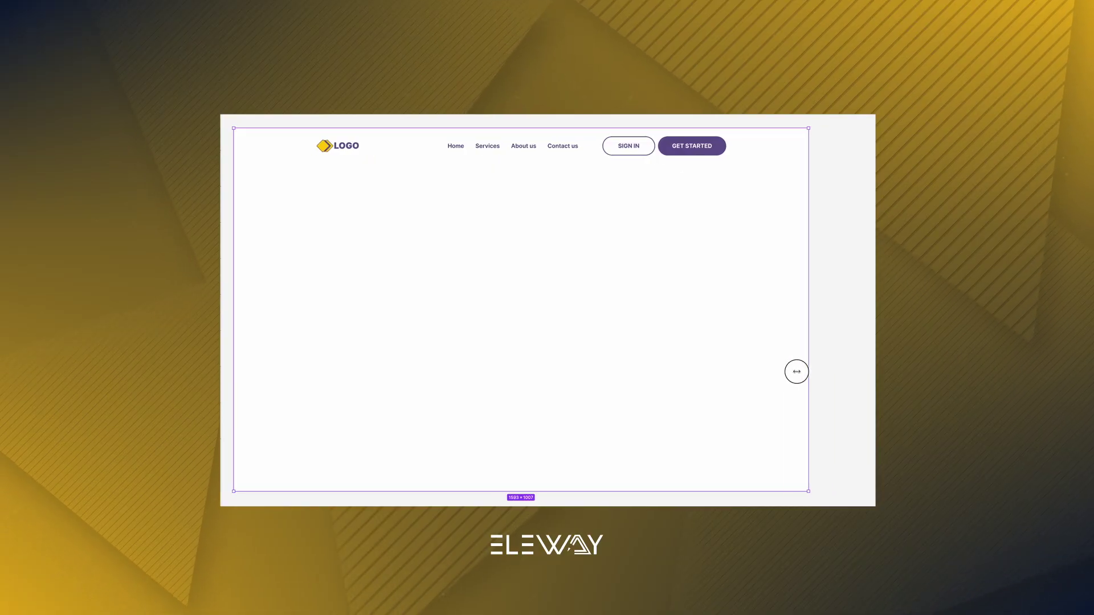
- Narrow the header frame to preview its navigation collapsing into a menu icon
drag(797, 372, 863, 329)
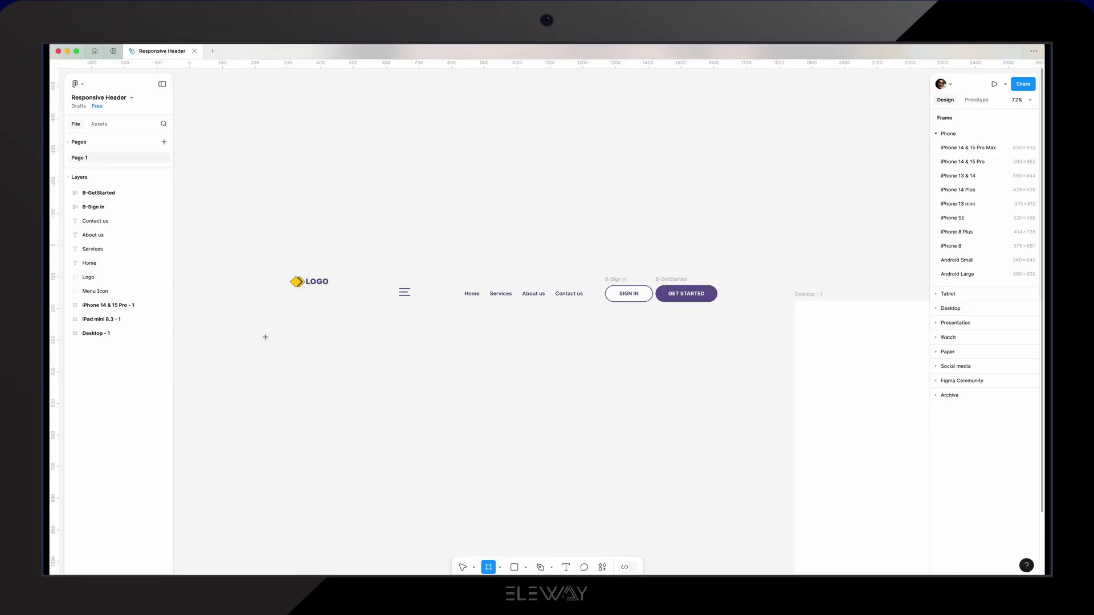
- Draw a new 1440×100 frame and name it Header
drag(265, 337, 766, 377)
click(953, 220)
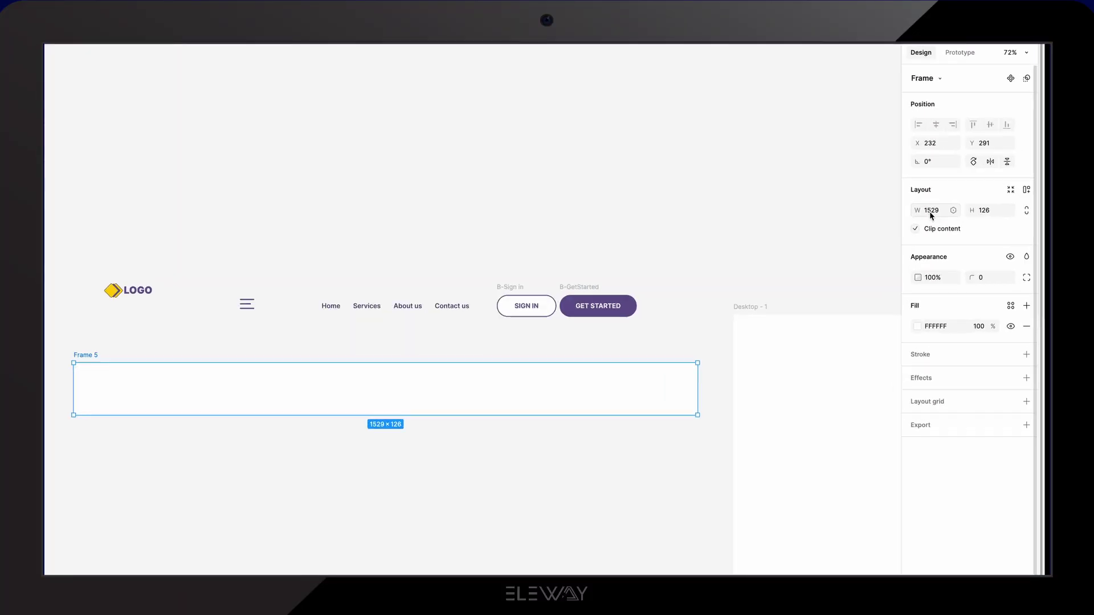
text(1440)
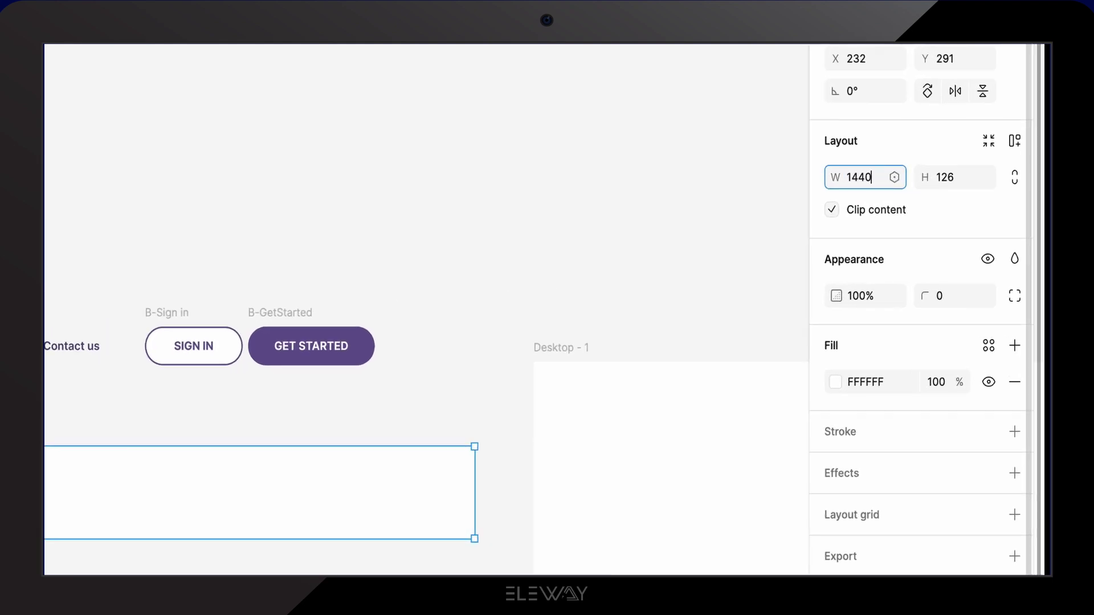
key(Tab)
text(1)
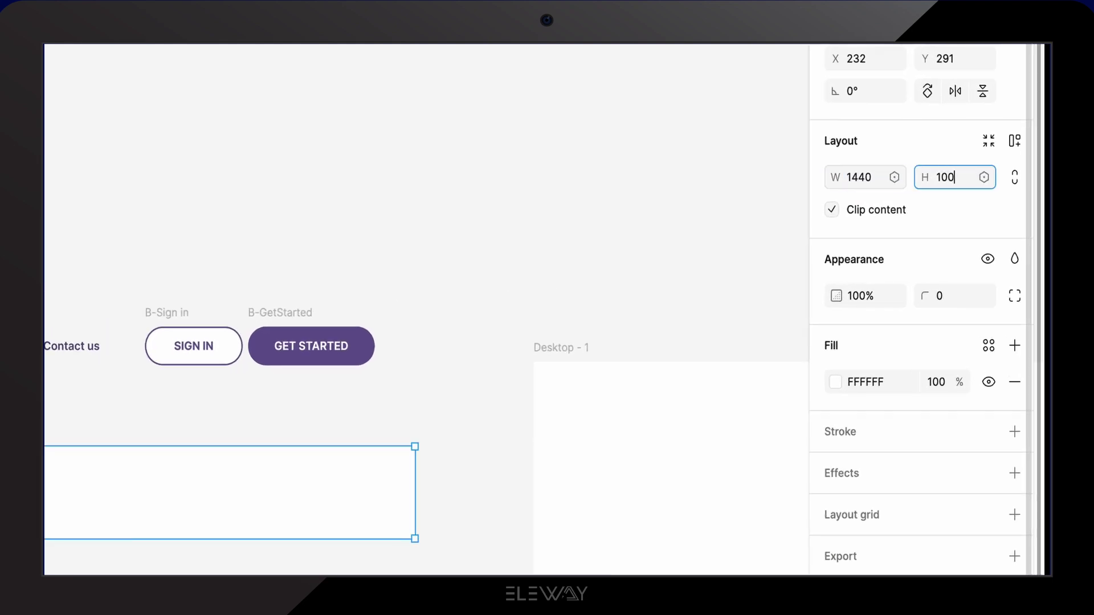
key(Return)
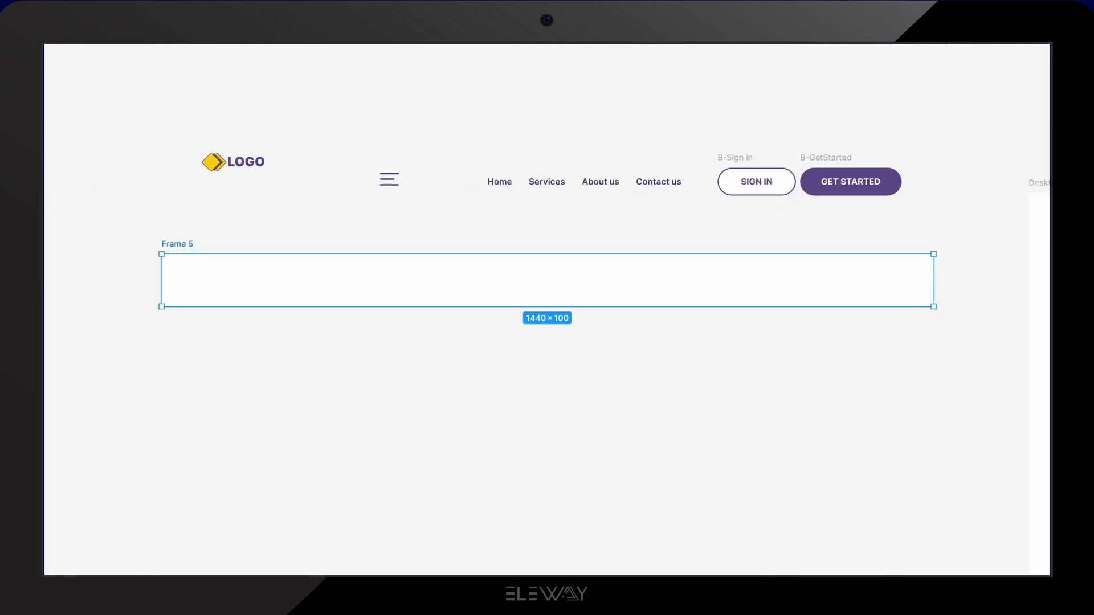
double_click(171, 244)
text(Header)
key(Return)
- Move the logo, navigation links and buttons into Header, centred vertically
drag(172, 130, 928, 212)
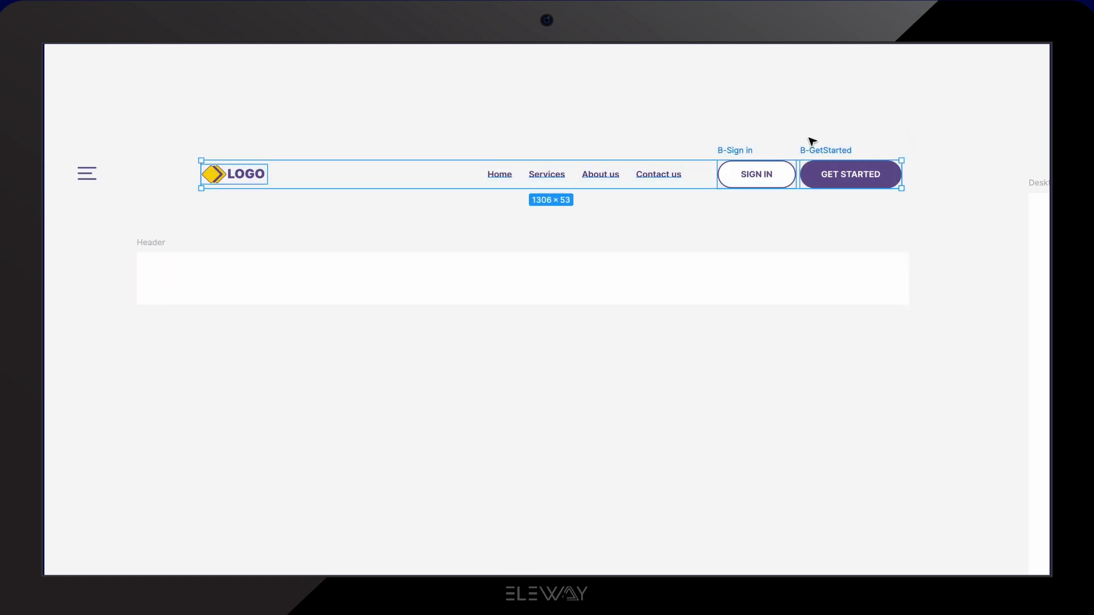
drag(817, 150, 789, 254)
key(Escape)
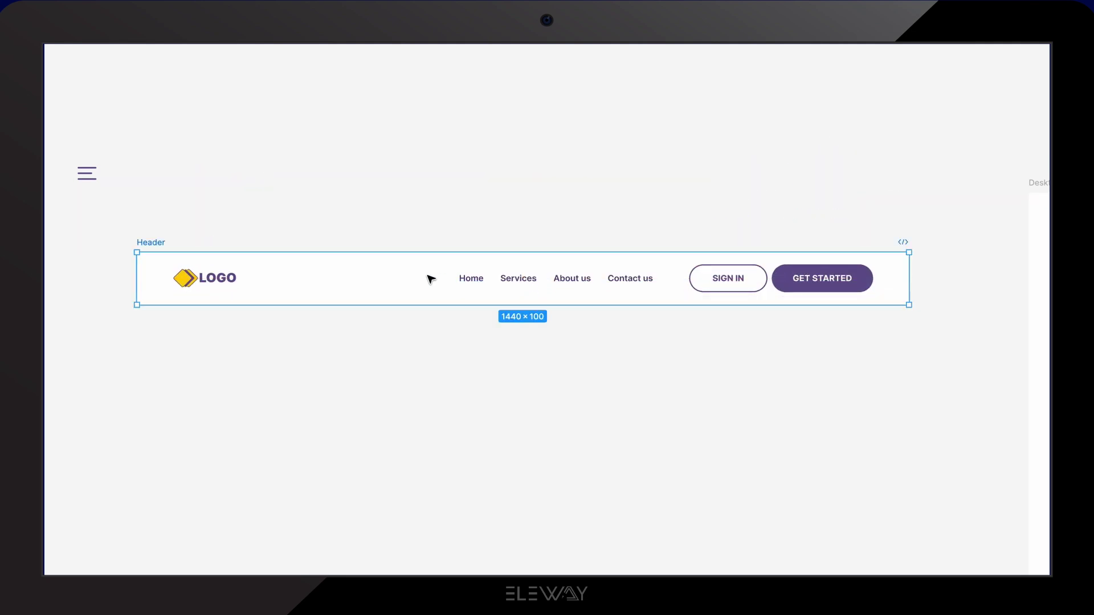
- Apply suggested auto layout to Header, then test it by dragging its edge
right_click(430, 279)
mouse_move(465, 456)
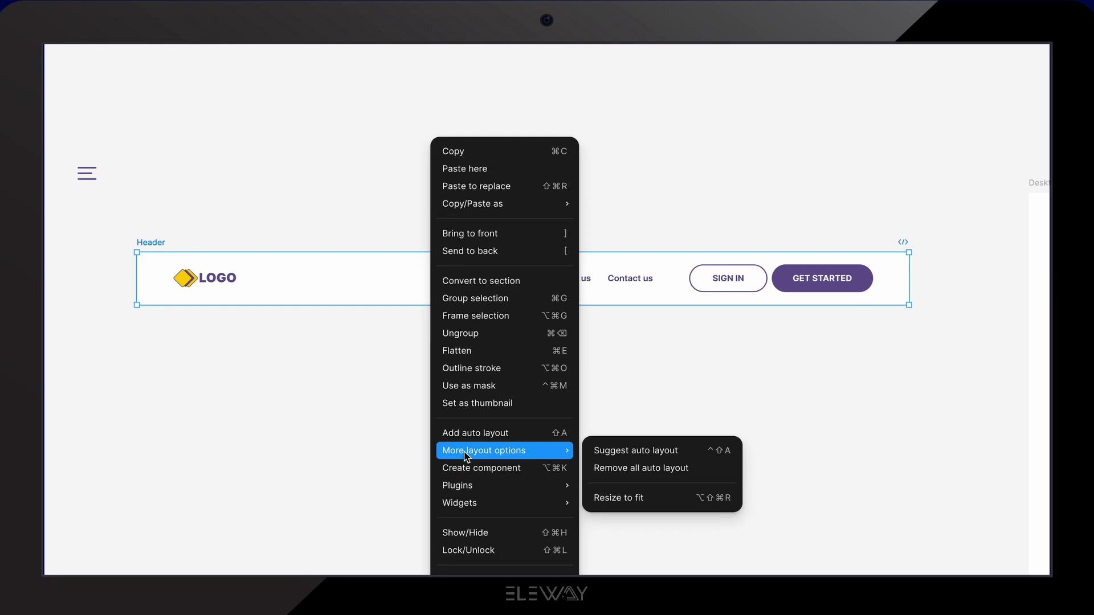
click(664, 454)
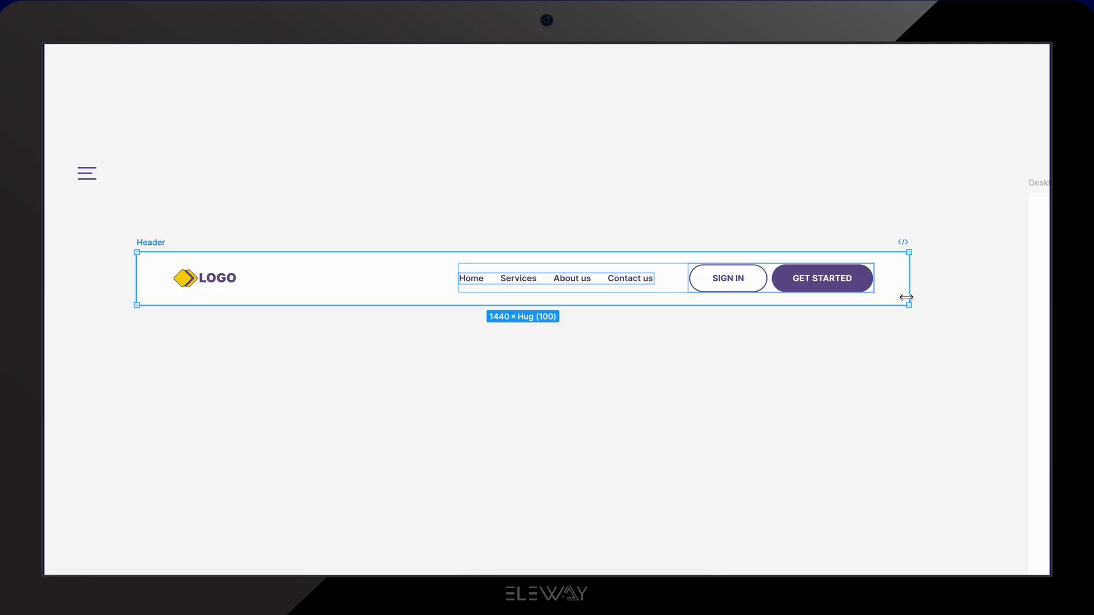
mouse_move(906, 297)
mouse_down()
mouse_move(908, 289)
mouse_move(761, 293)
mouse_move(924, 296)
mouse_up()
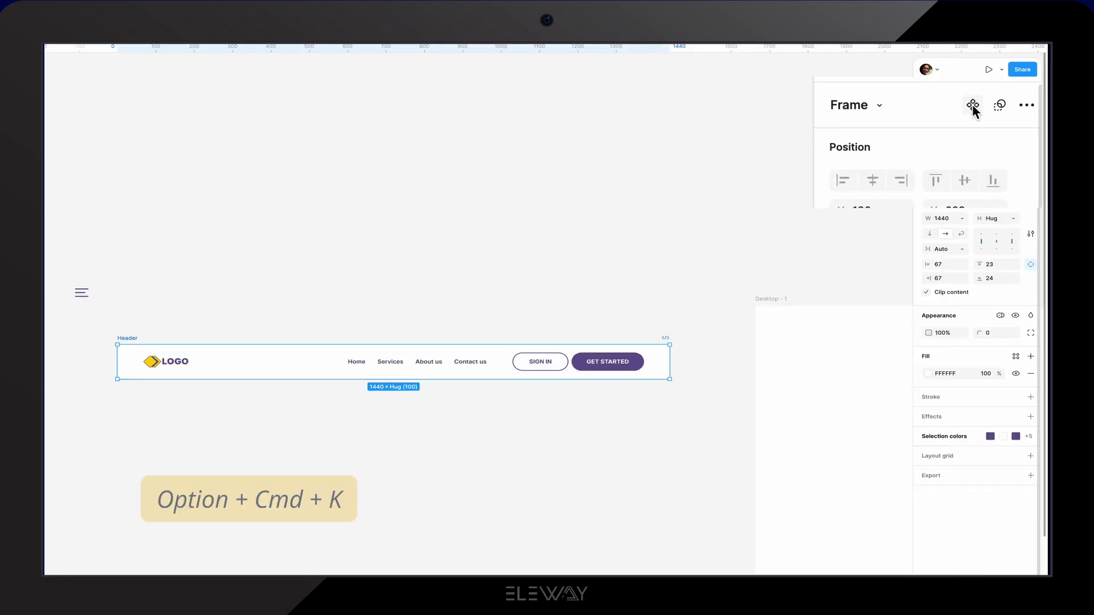
- Make Header a component and place the hamburger icon between the logo and links
click(988, 107)
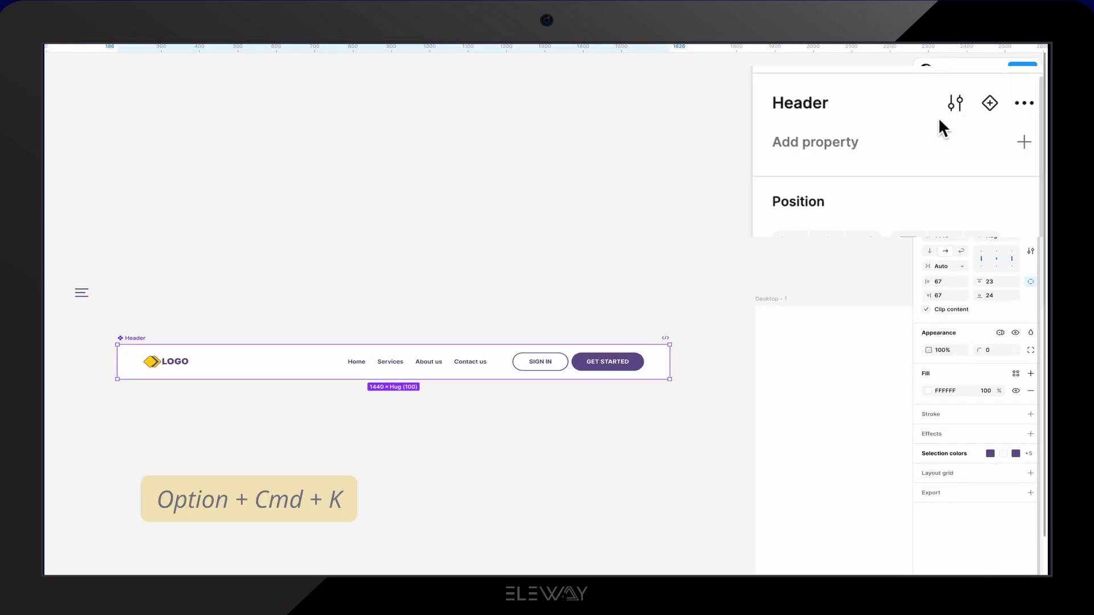
click(124, 205)
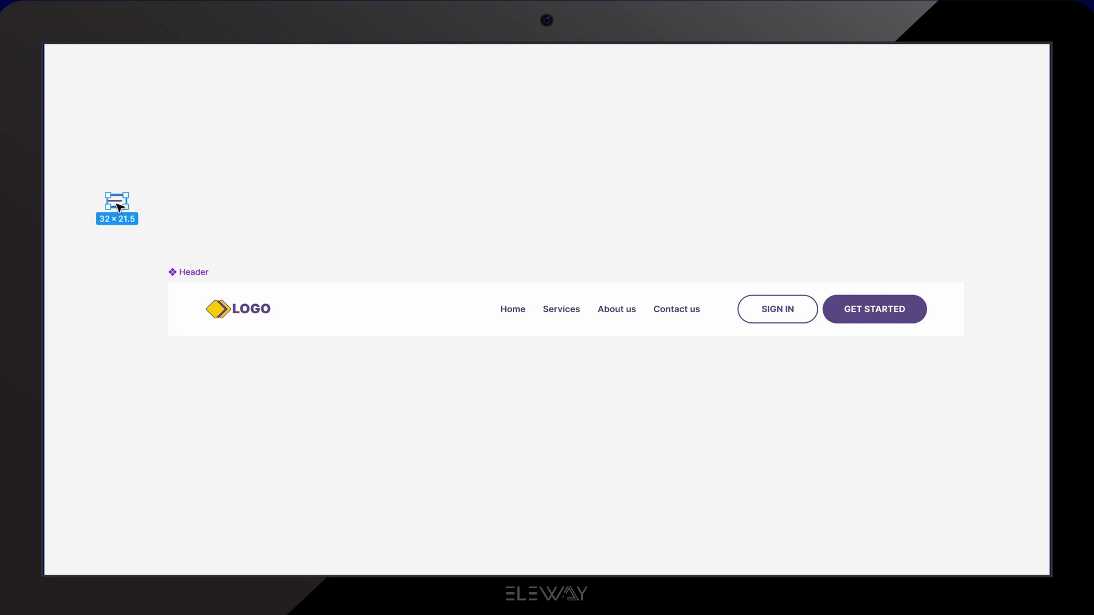
mouse_move(117, 205)
mouse_down()
mouse_move(391, 290)
mouse_move(420, 319)
mouse_up()
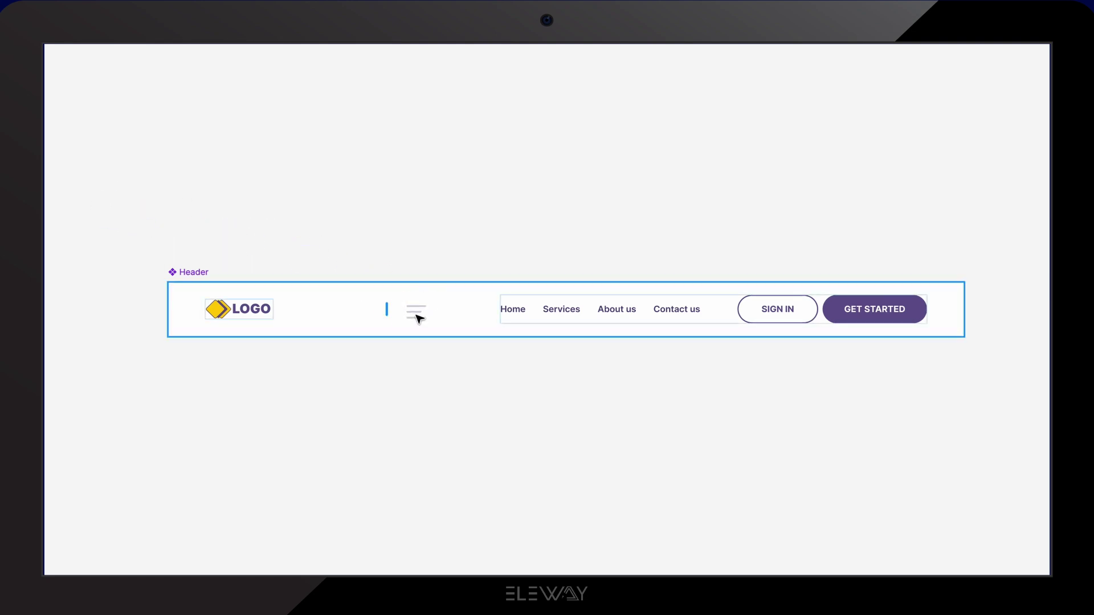
click(427, 271)
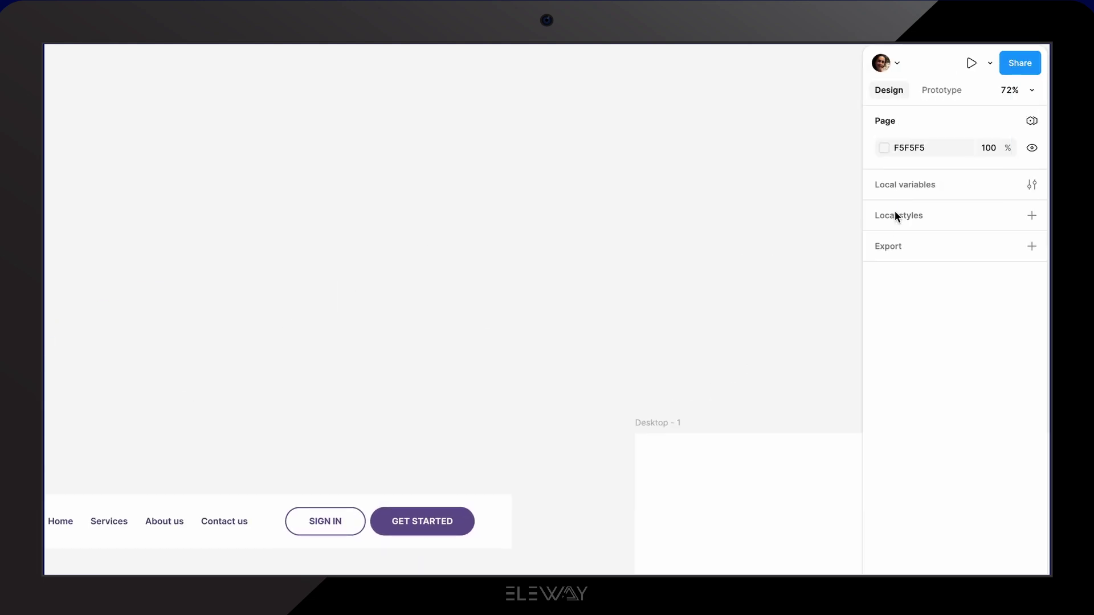
- Rename the local variable collection to Header and start creating a new variable
click(911, 187)
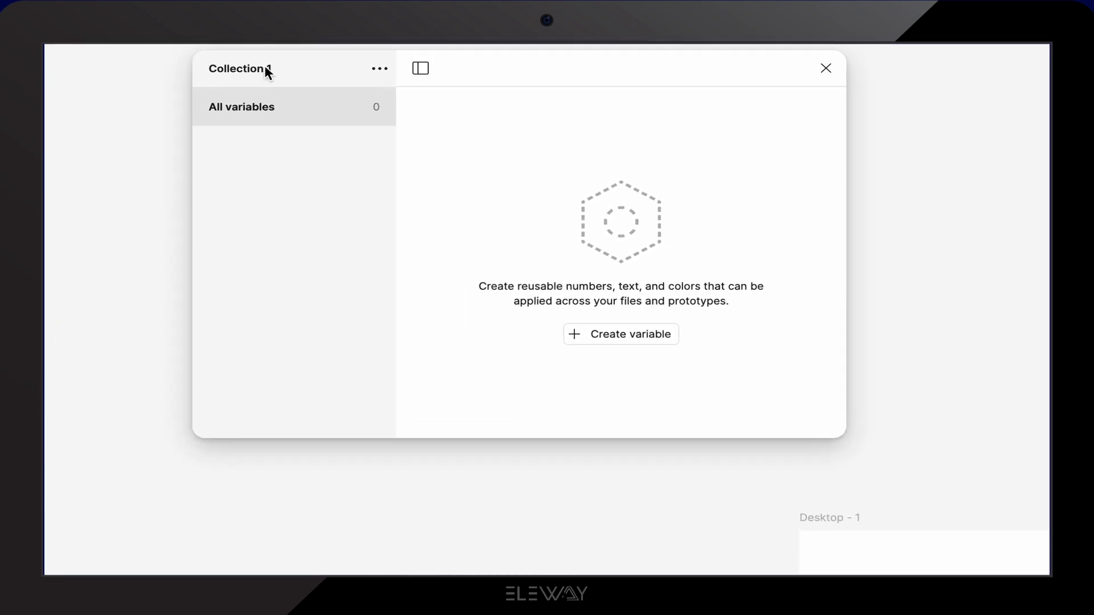
click(392, 69)
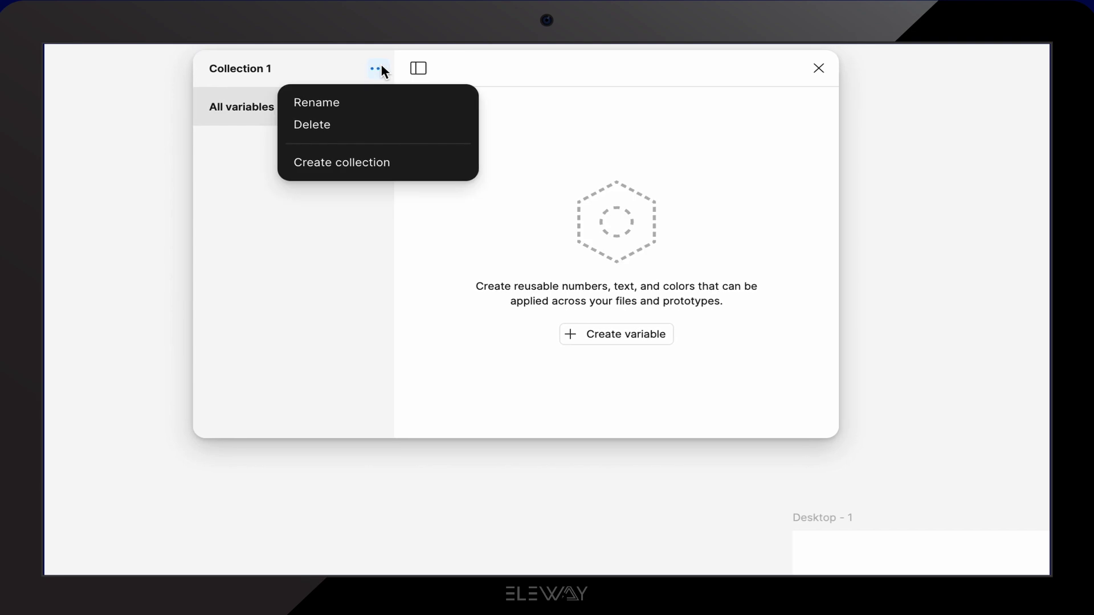
click(319, 108)
text(Header)
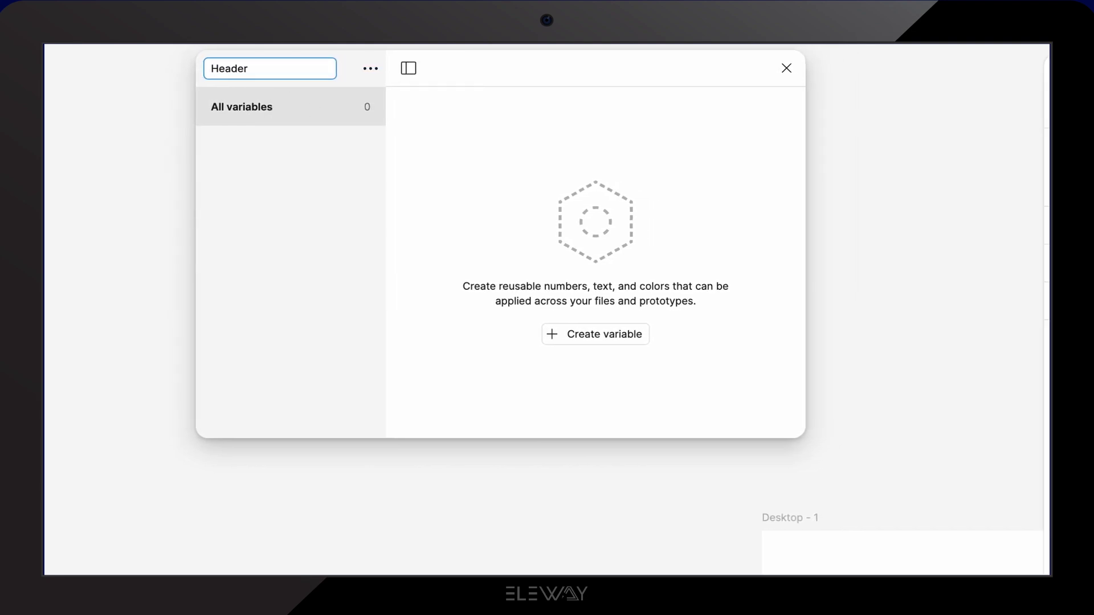
key(Return)
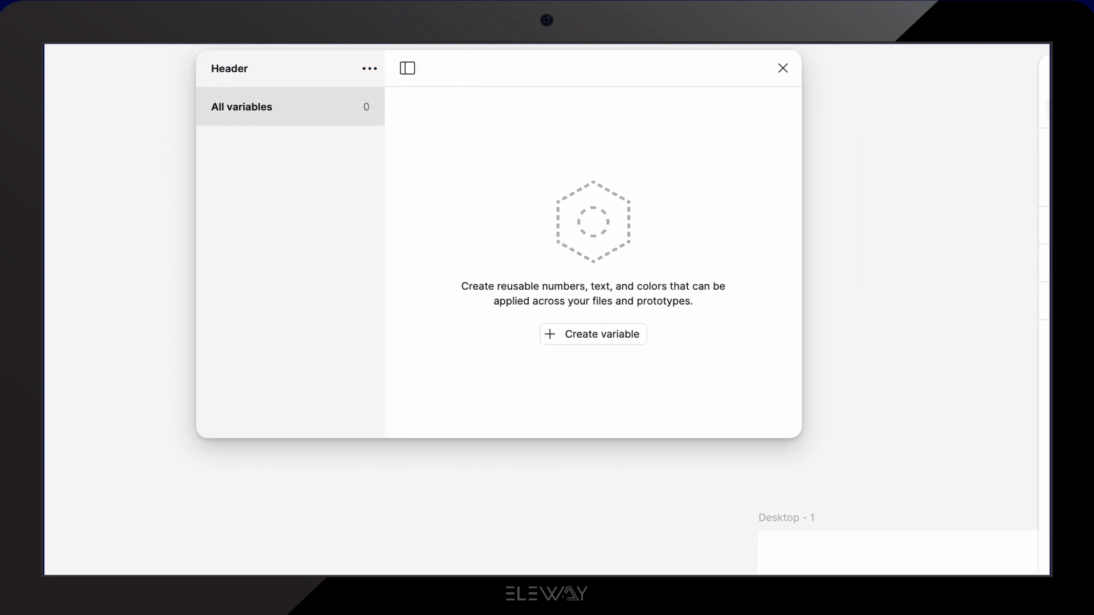
click(594, 331)
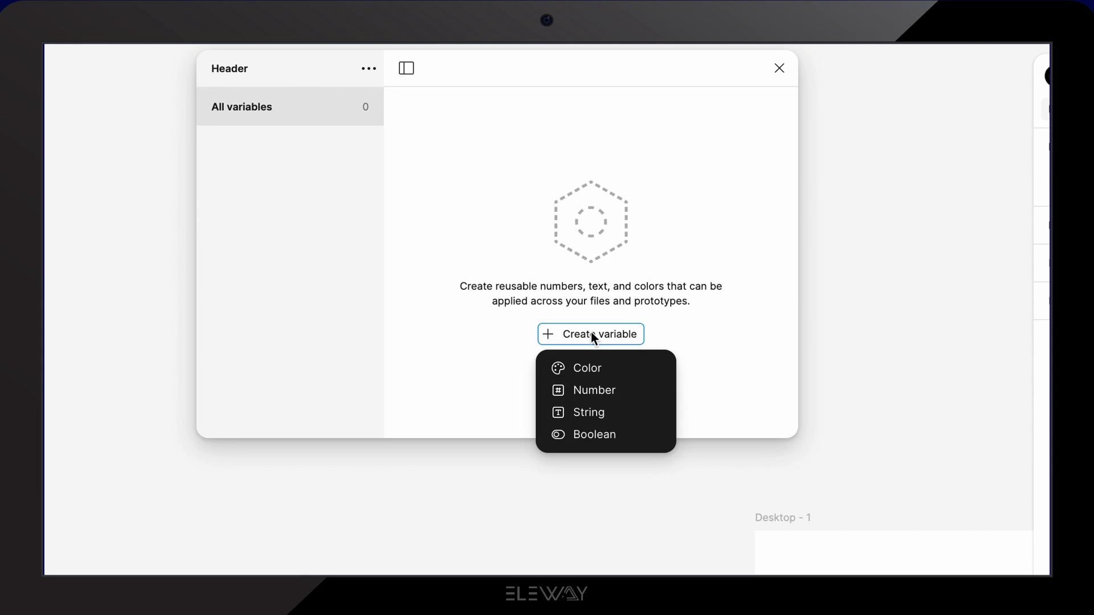
- Create a number variable Width / Desktop with value 1440
click(592, 390)
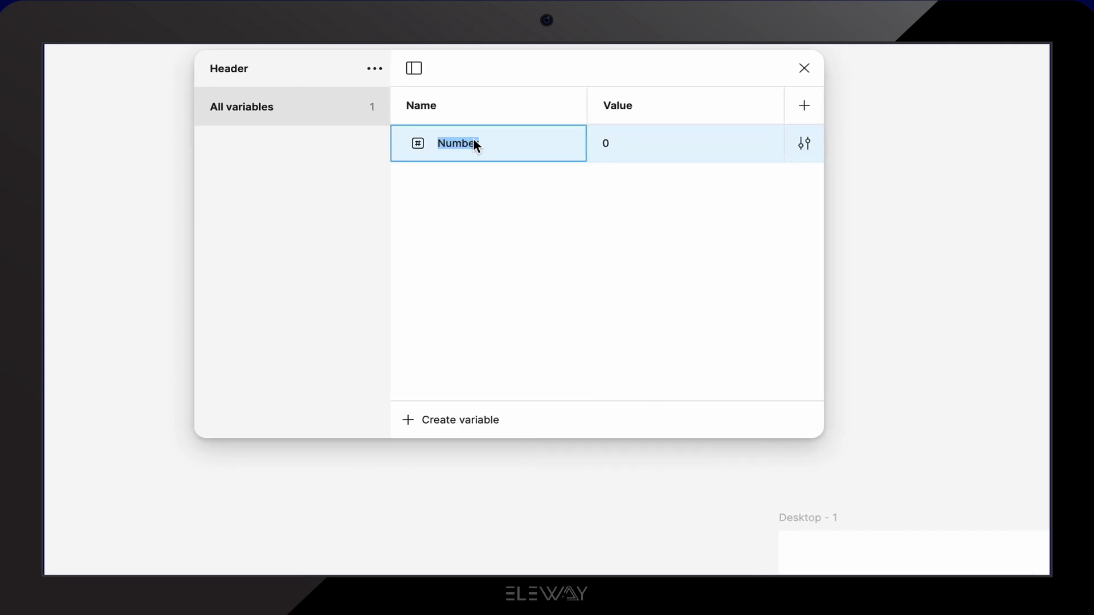
text(Width)
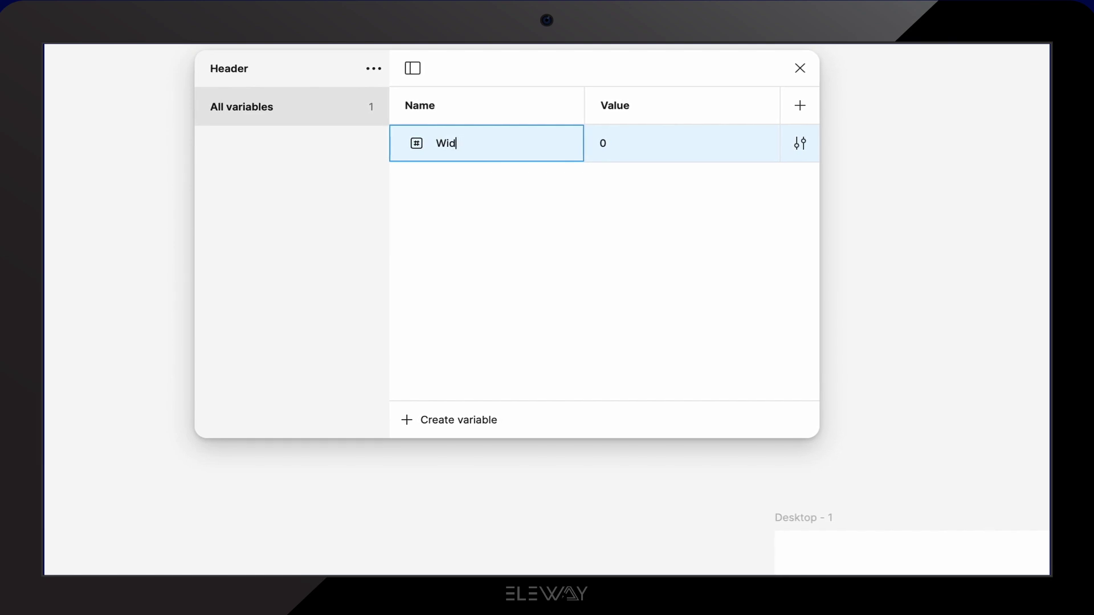
text( /)
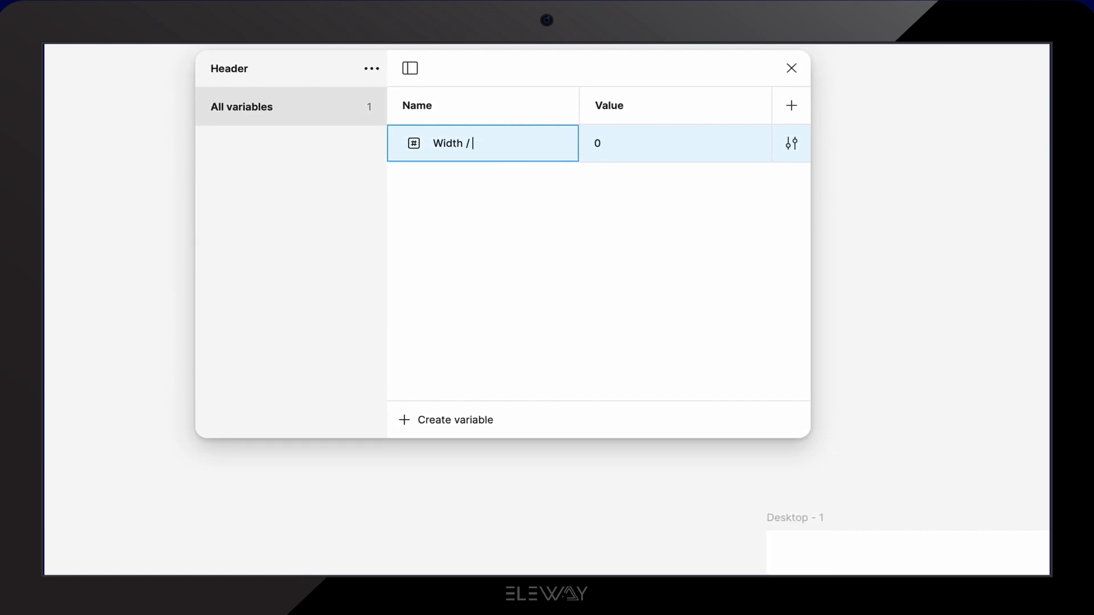
text( Deskt)
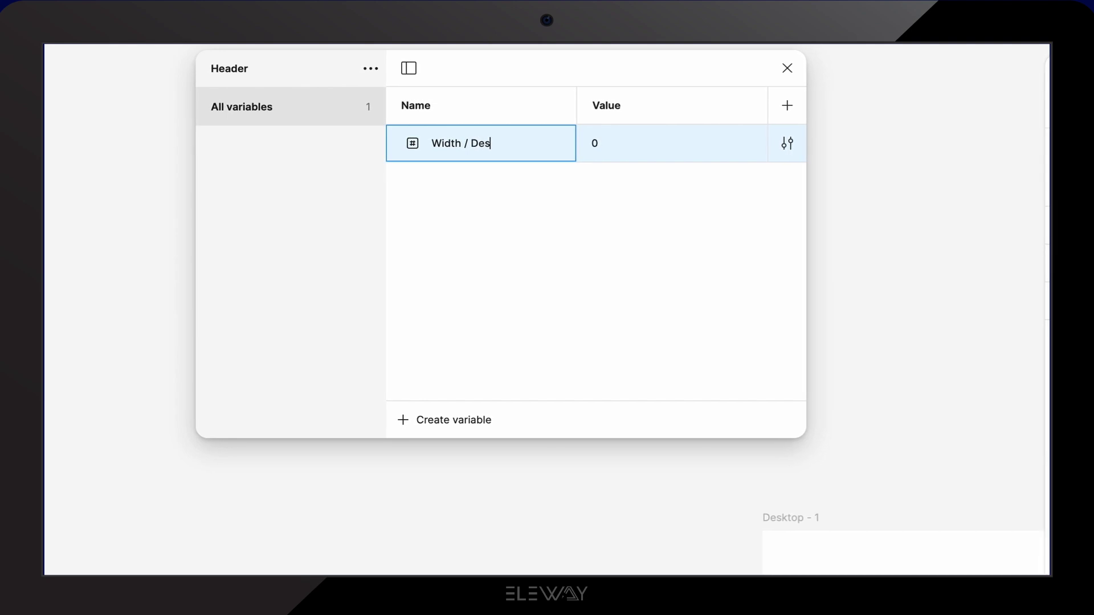
text(op)
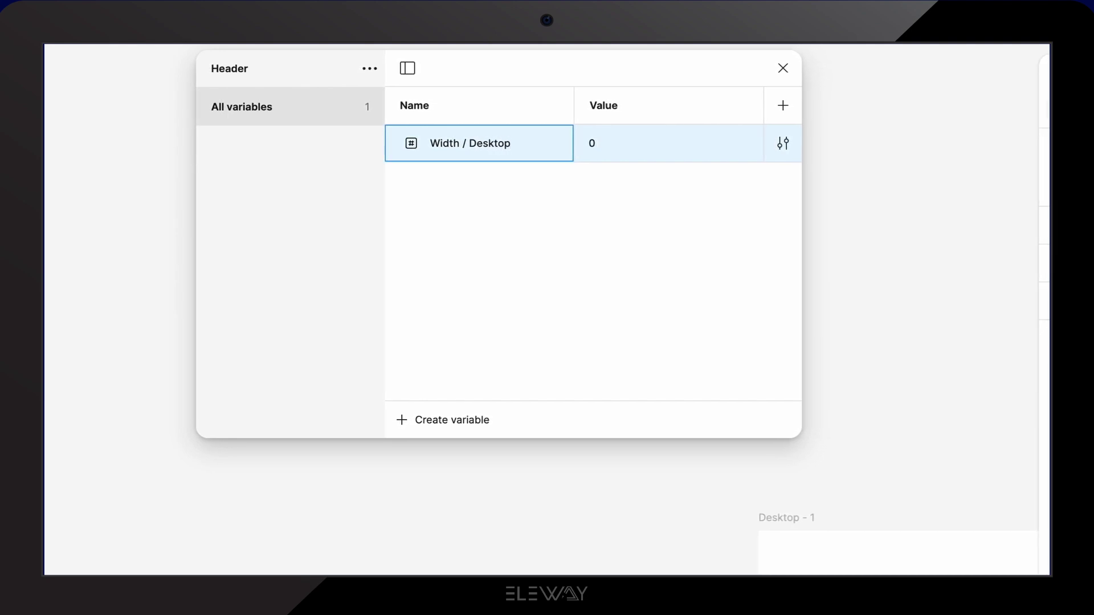
key(Return)
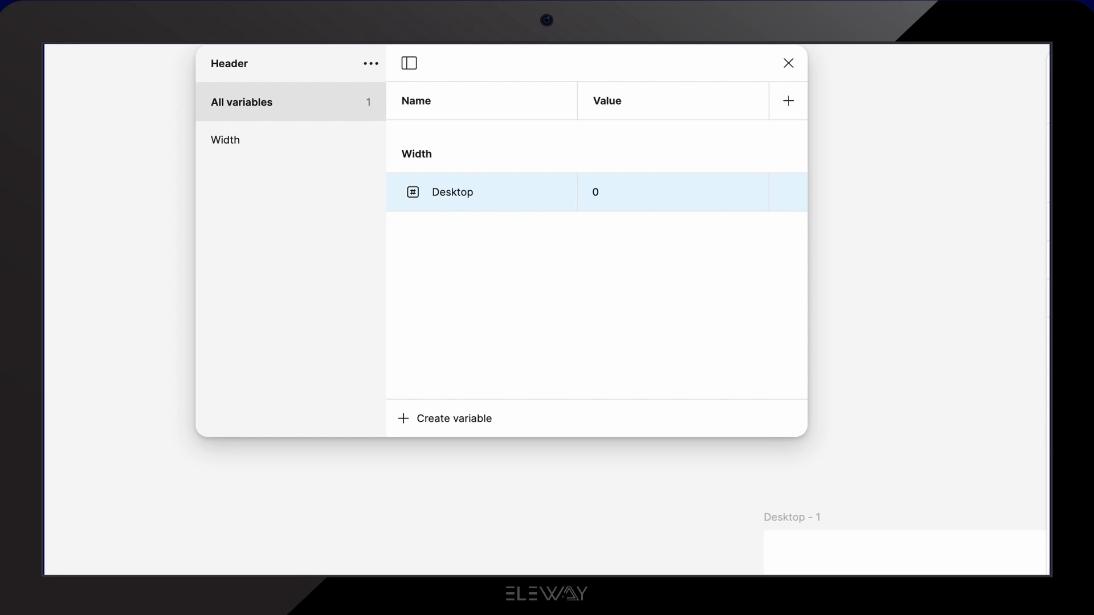
click(596, 192)
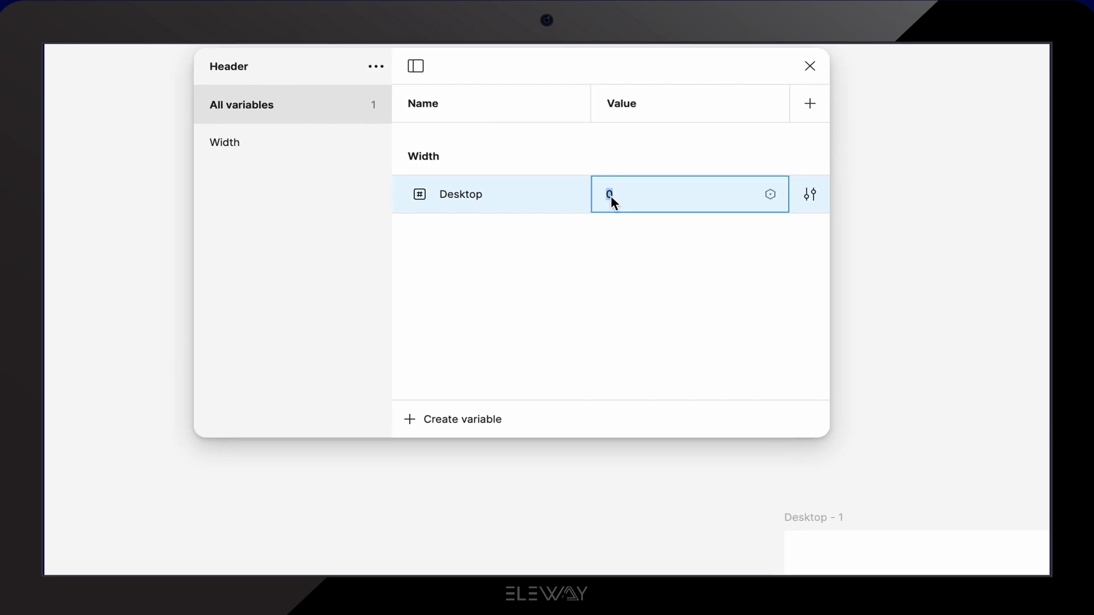
text(1440)
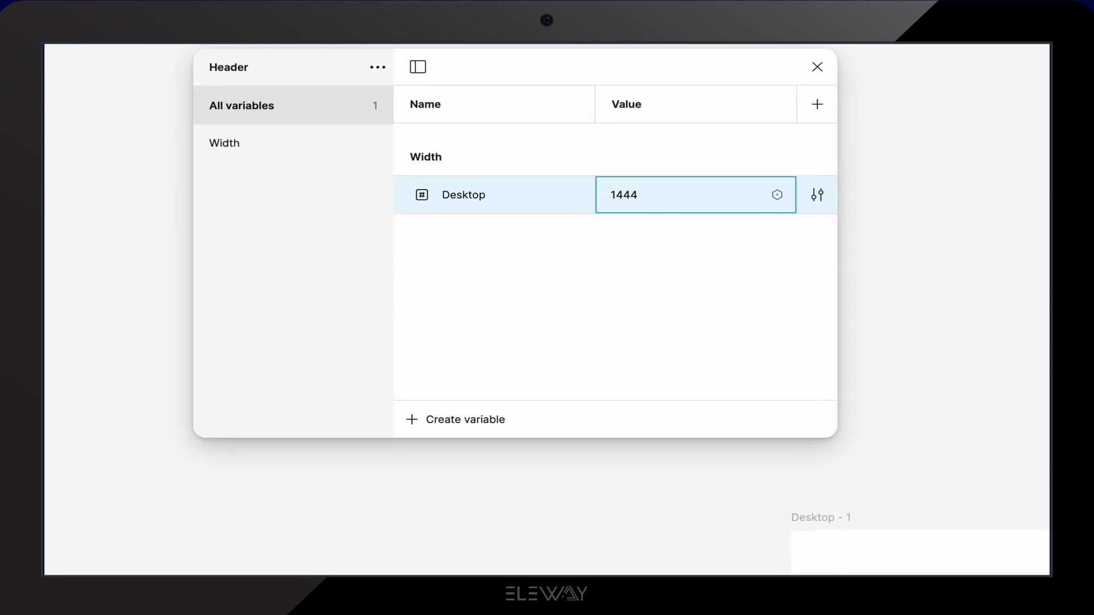
key(Return)
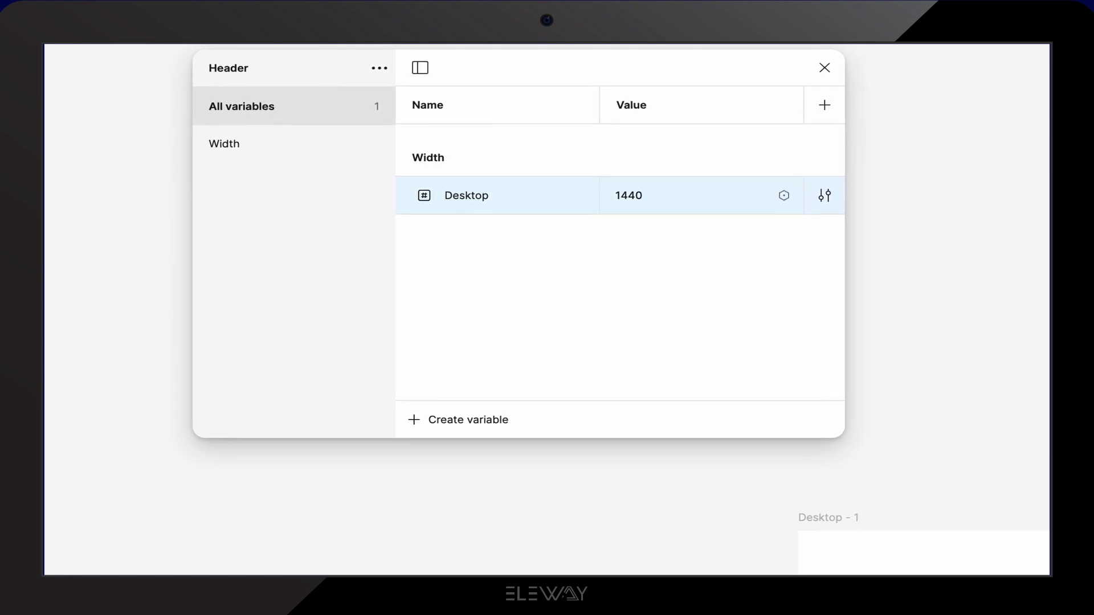
- Add a Tablet number variable with value 744 in the Width group
click(238, 146)
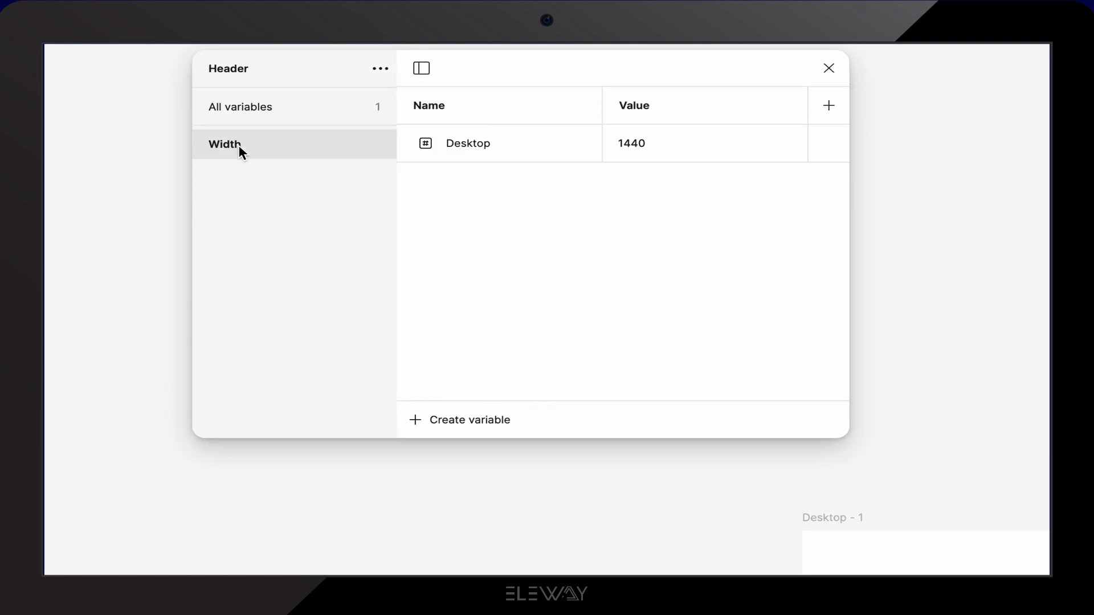
click(491, 424)
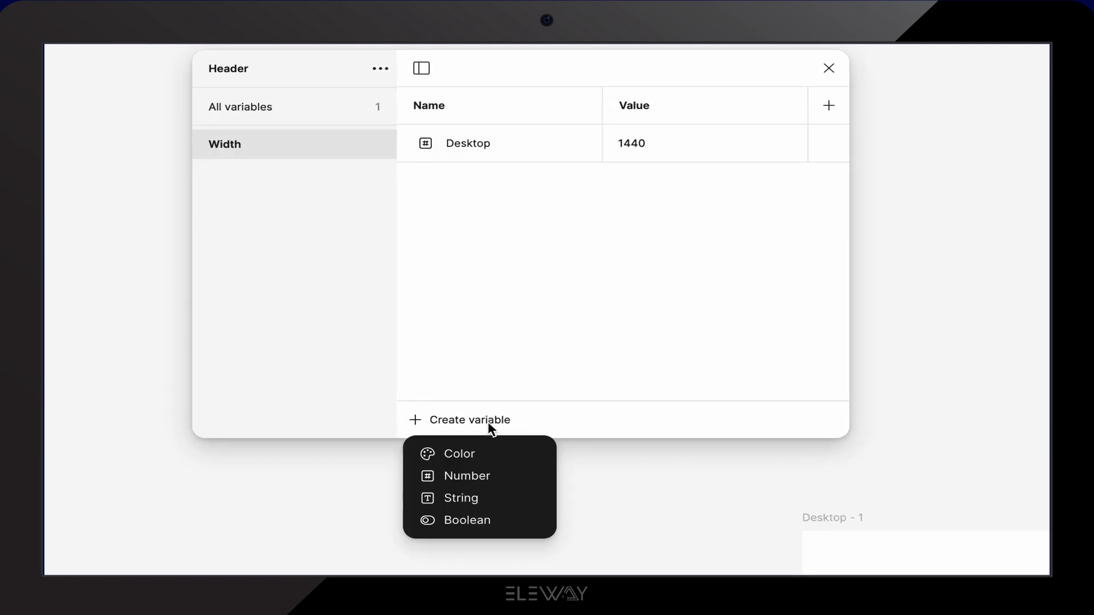
click(484, 477)
text(Tablet)
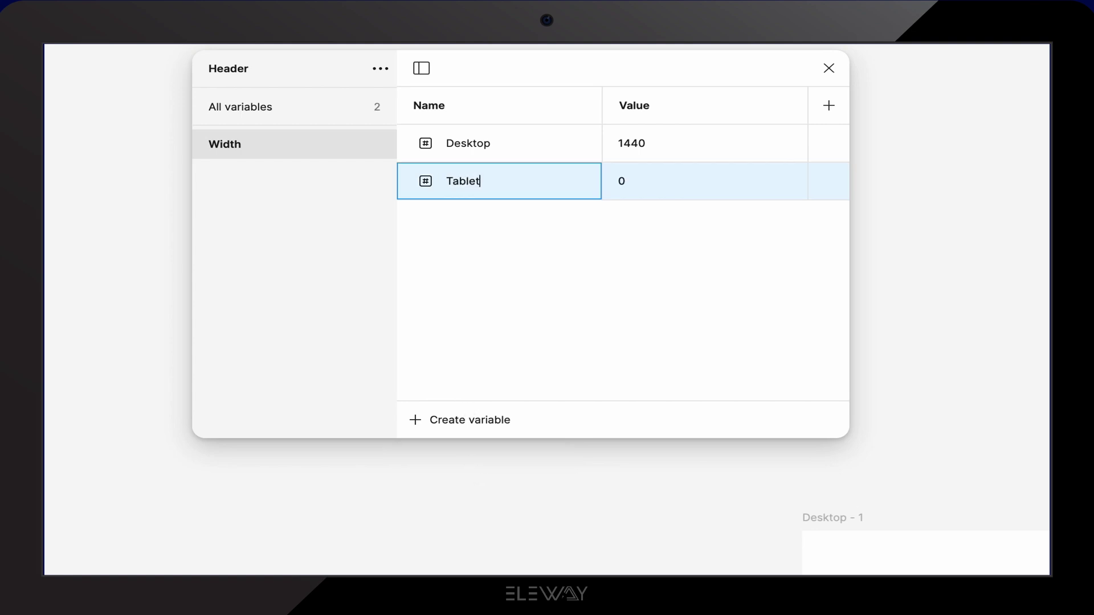
key(Tab)
text(744)
key(Return)
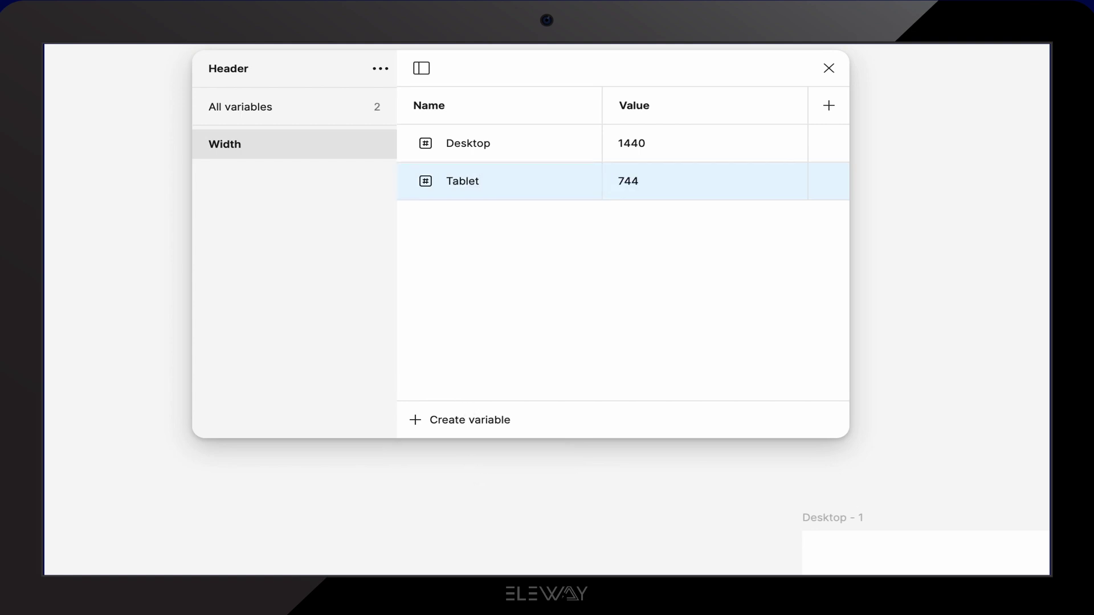
click(295, 147)
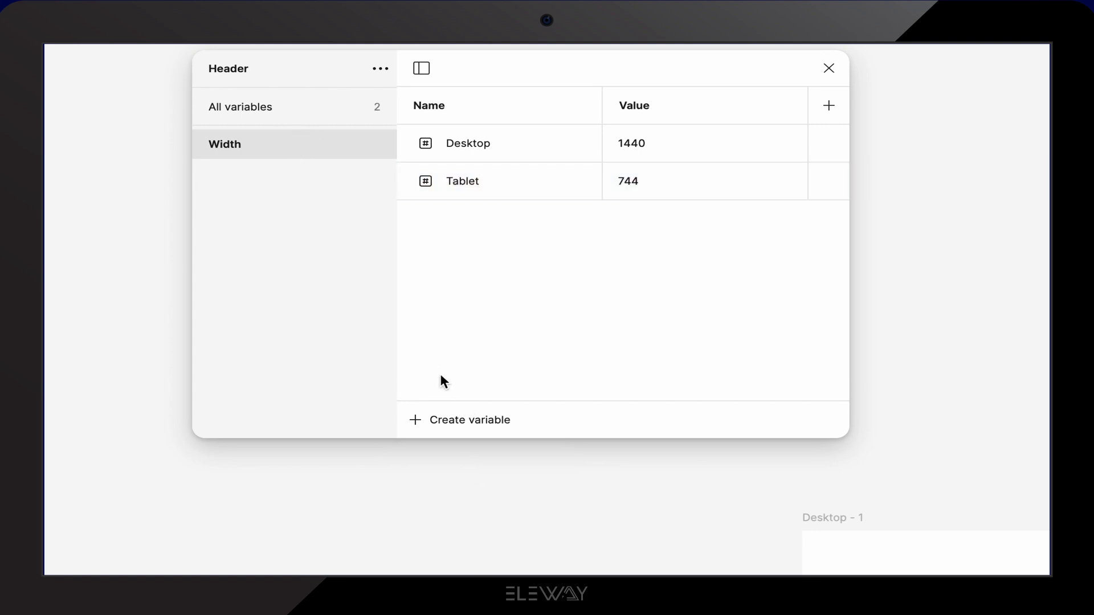
- Add a Mobile number variable with value 390 in the Width group
click(455, 420)
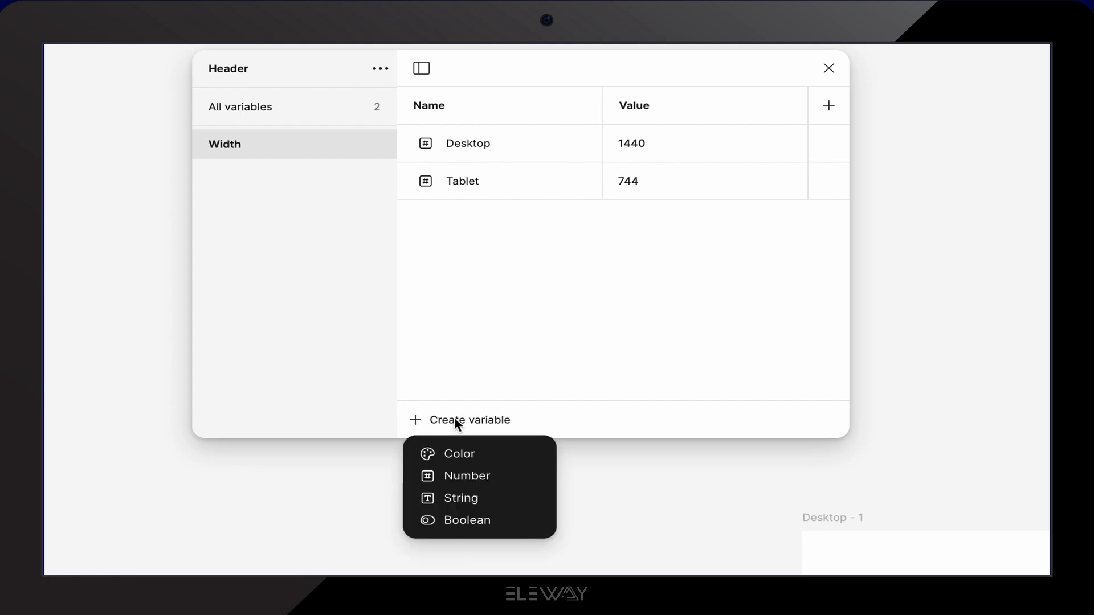
click(458, 477)
text(Mo)
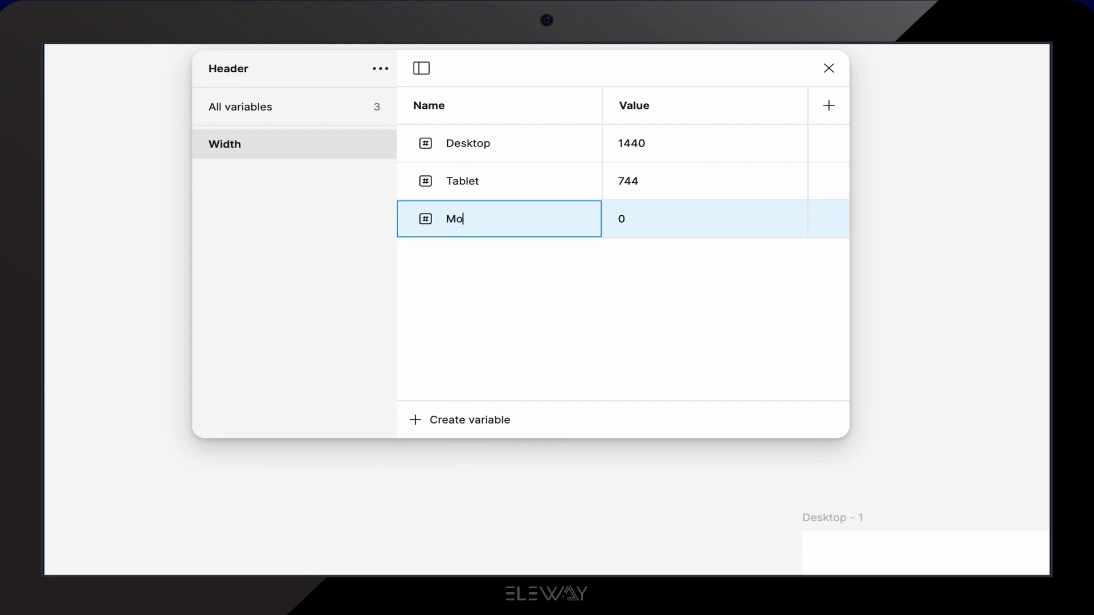
text(bile)
key(Tab)
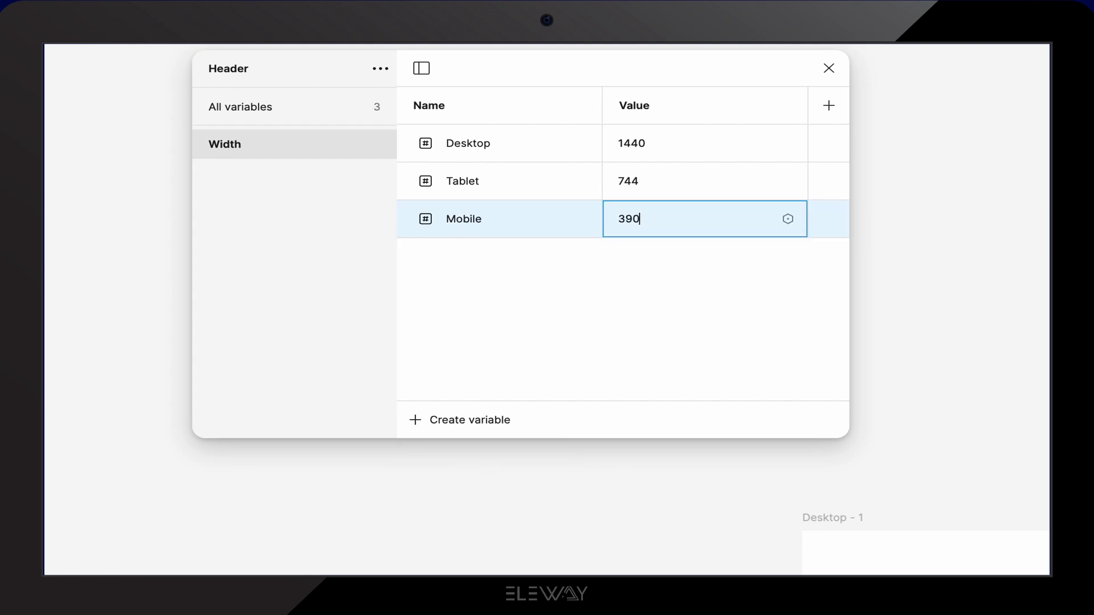
text(390)
key(Return)
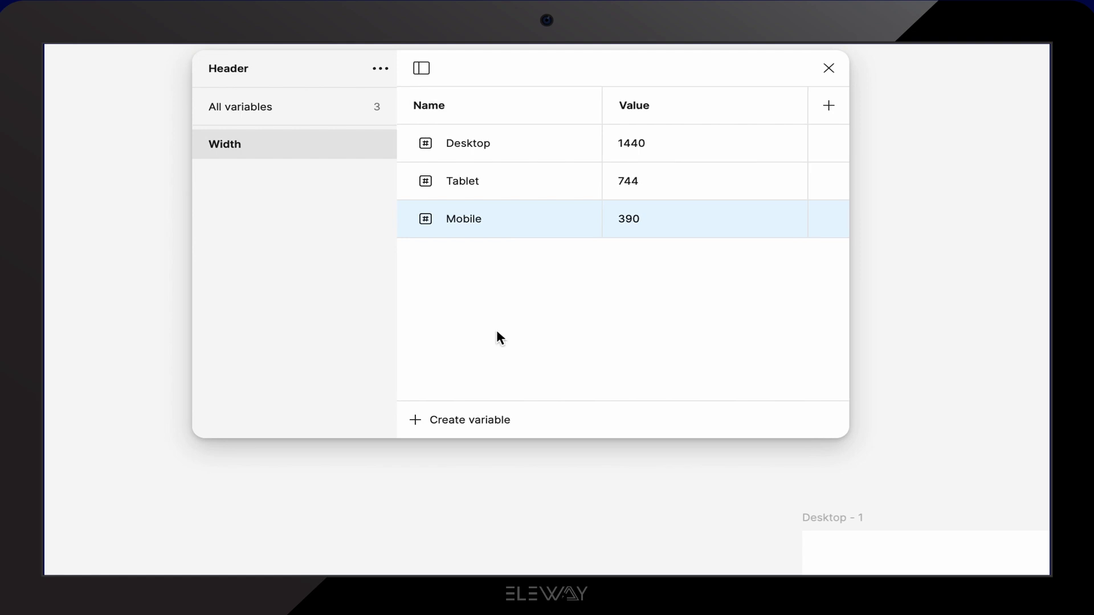
- Add a visibility property named Menu Item to the Header's nav links and buttons group
click(829, 68)
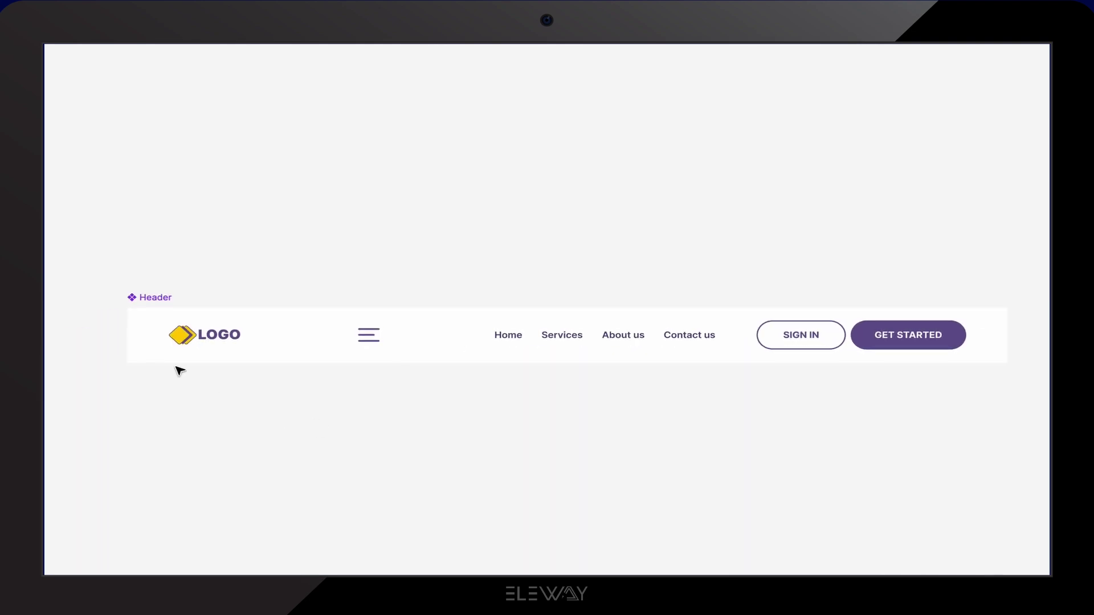
click(910, 339)
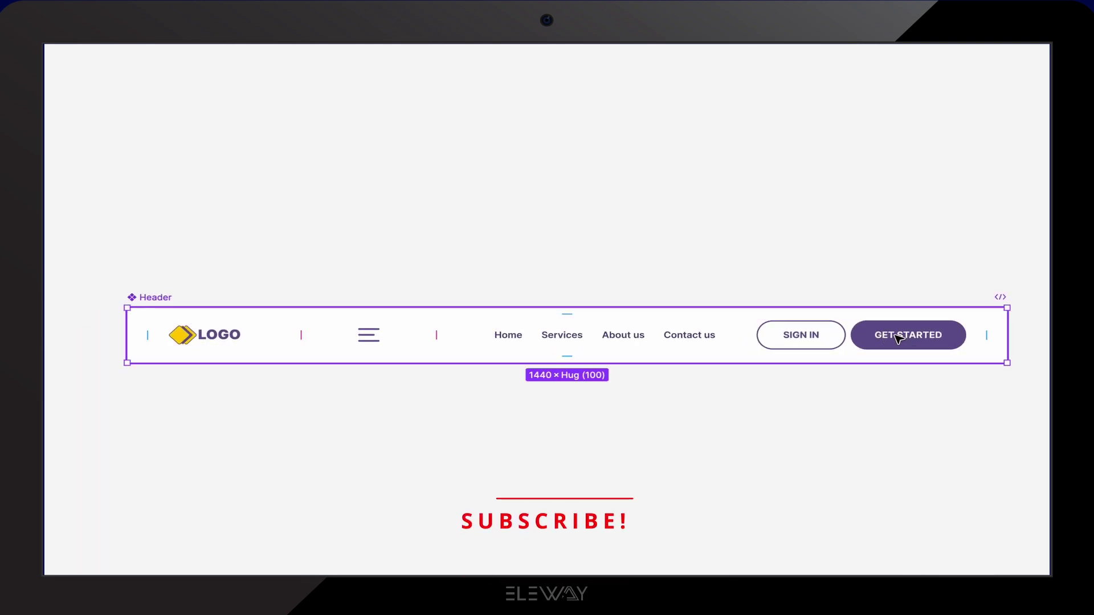
click(899, 348)
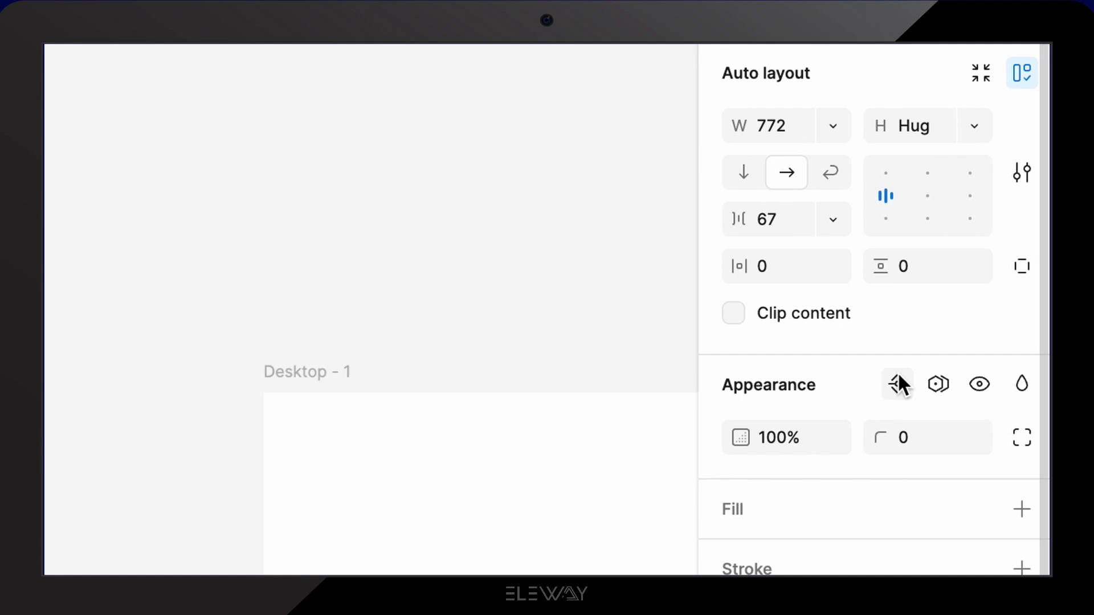
click(898, 383)
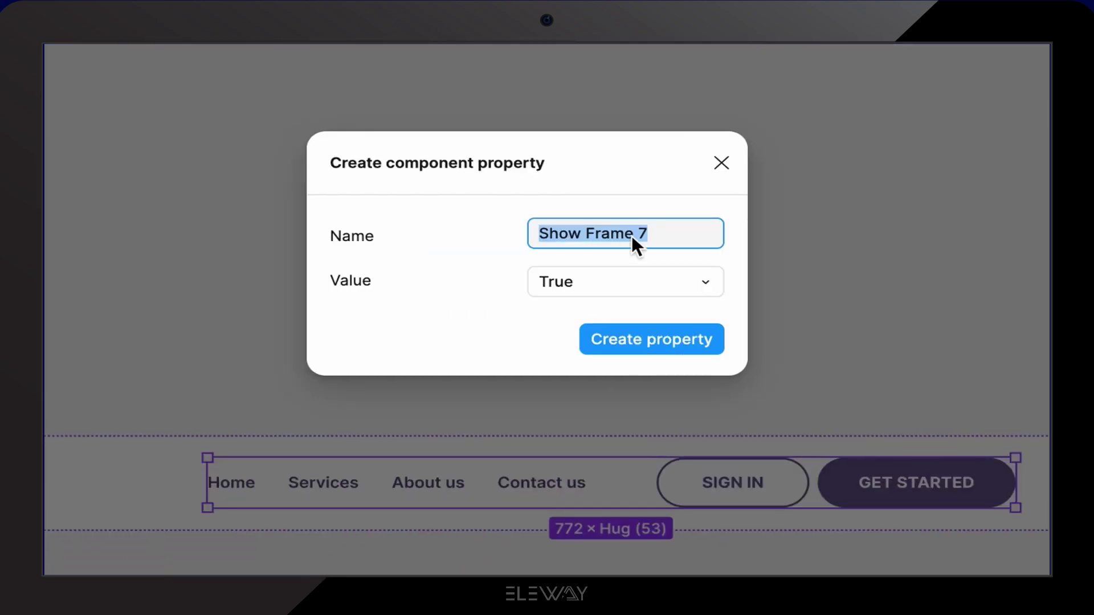
text(Menu)
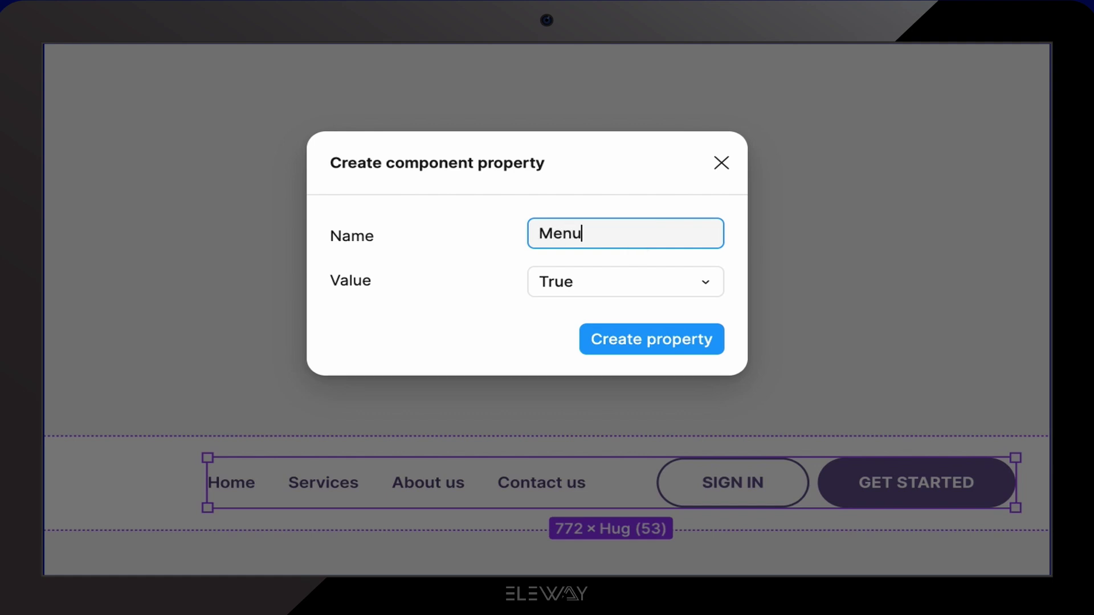
text( Items)
key(Return)
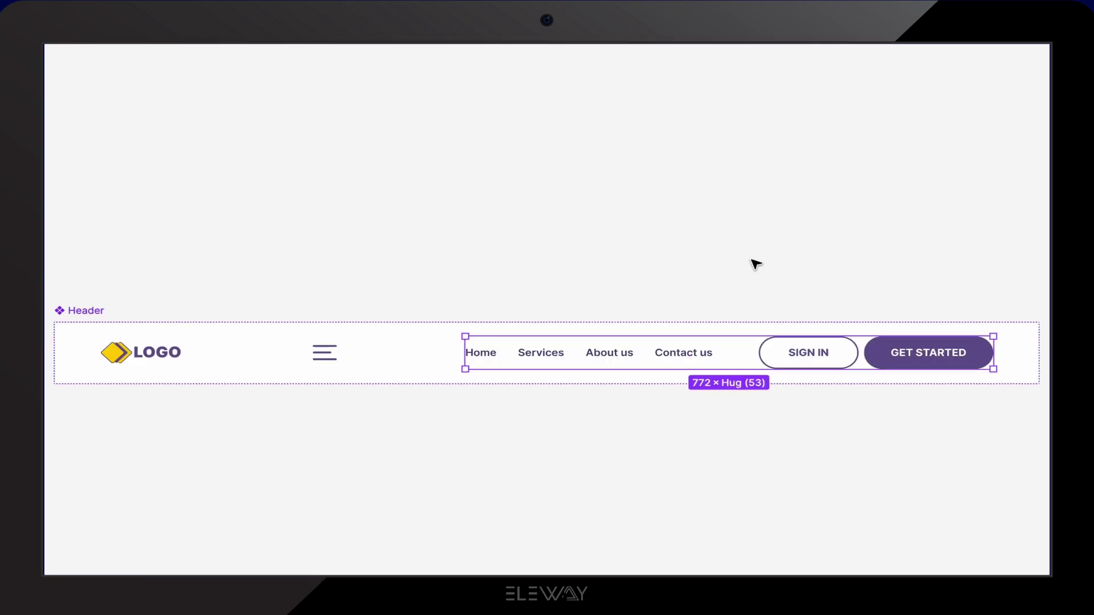
- Give the hamburger icon a Menu Icon visibility property defaulting to False
click(323, 354)
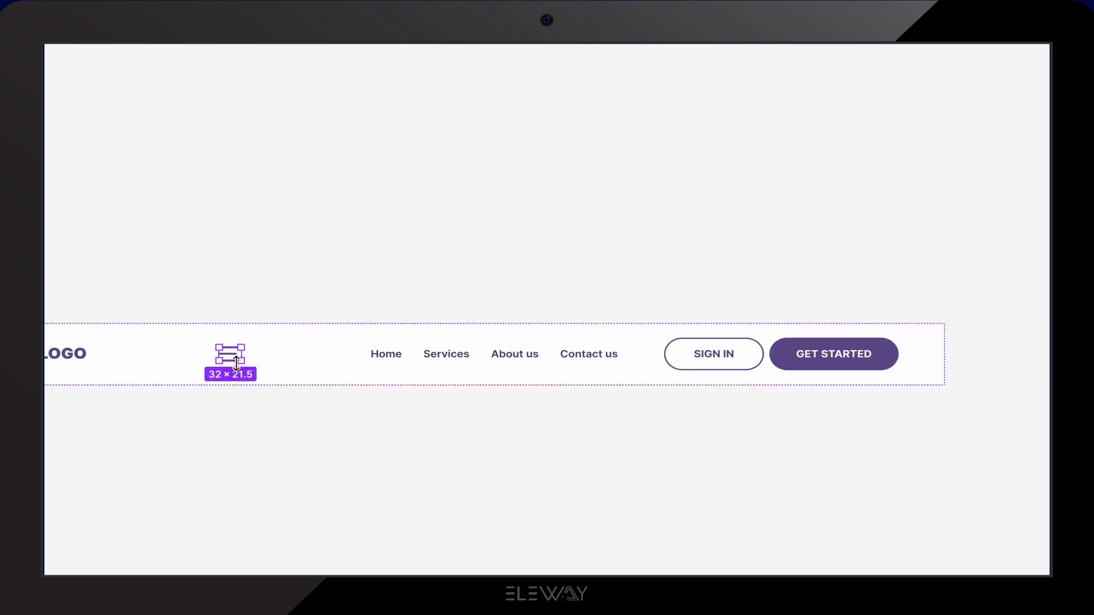
click(967, 169)
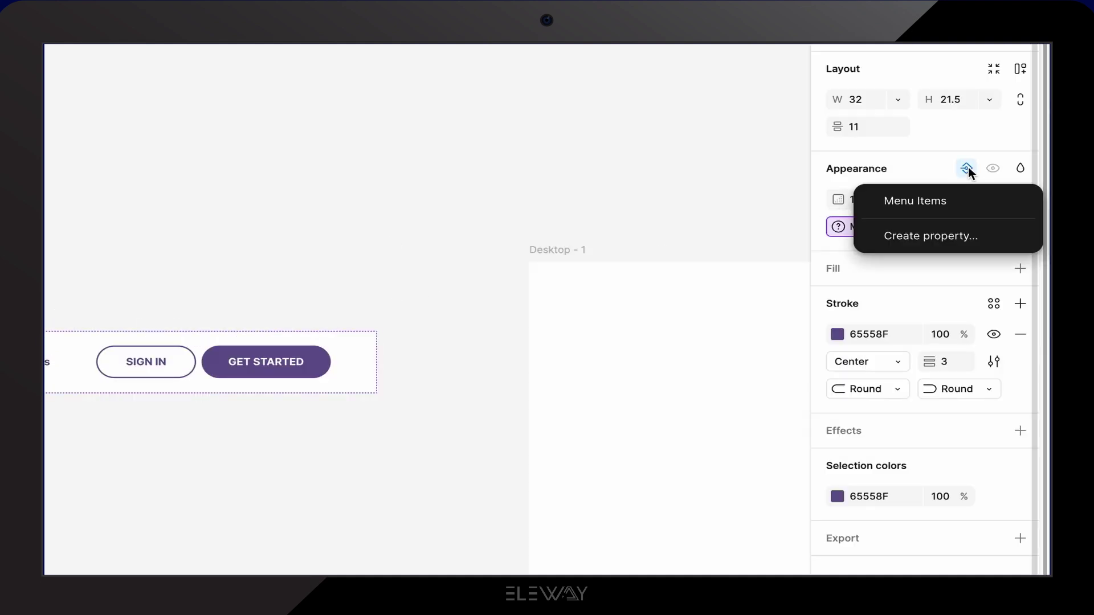
click(911, 236)
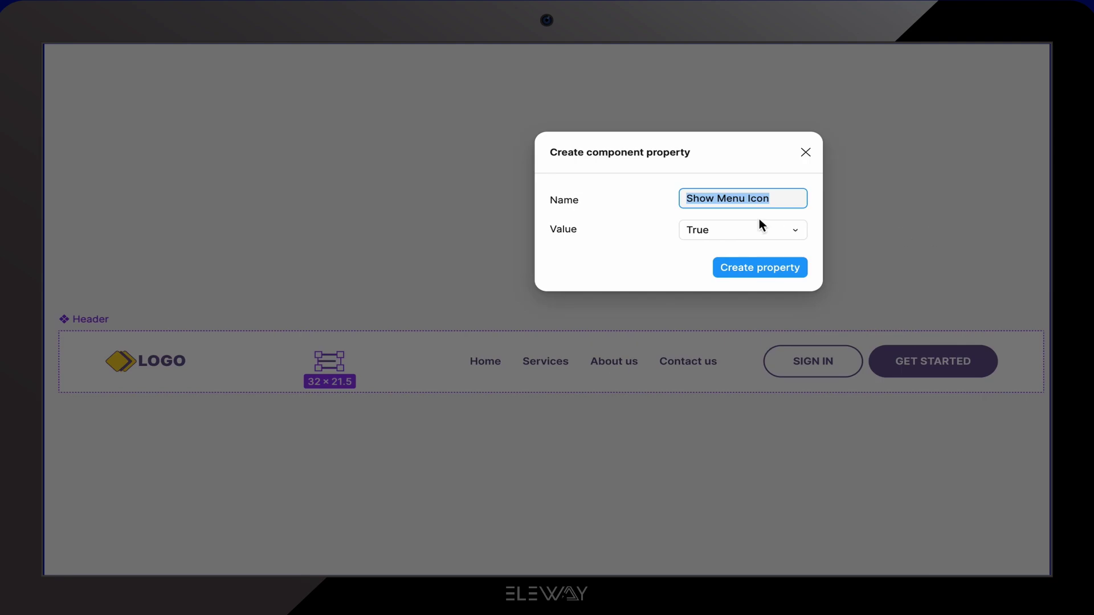
click(719, 202)
drag(718, 202, 675, 203)
key(BackSpace)
click(706, 231)
click(715, 255)
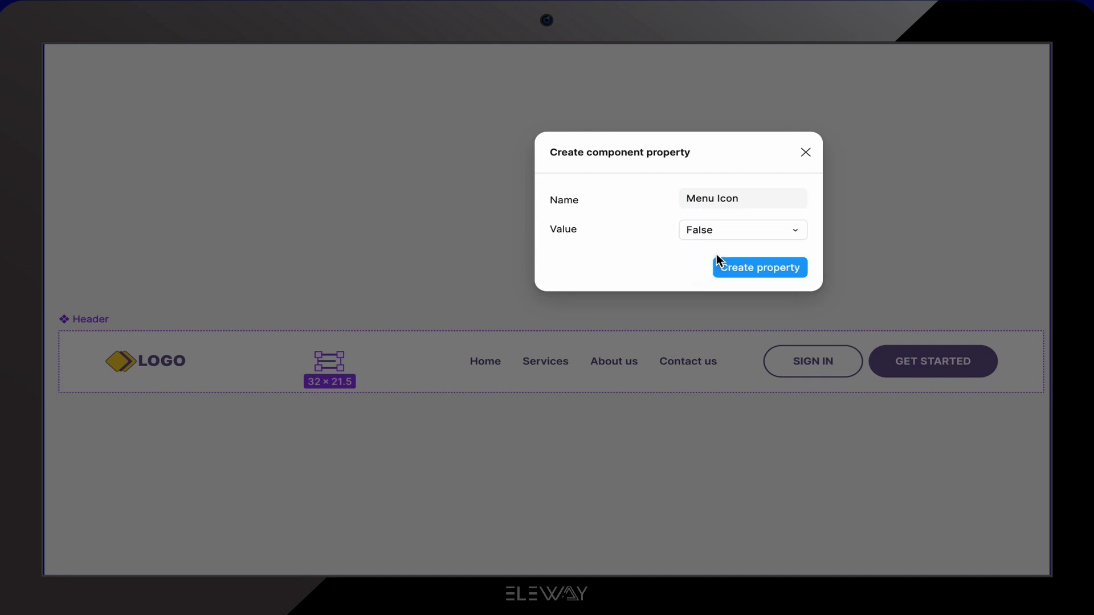
click(763, 271)
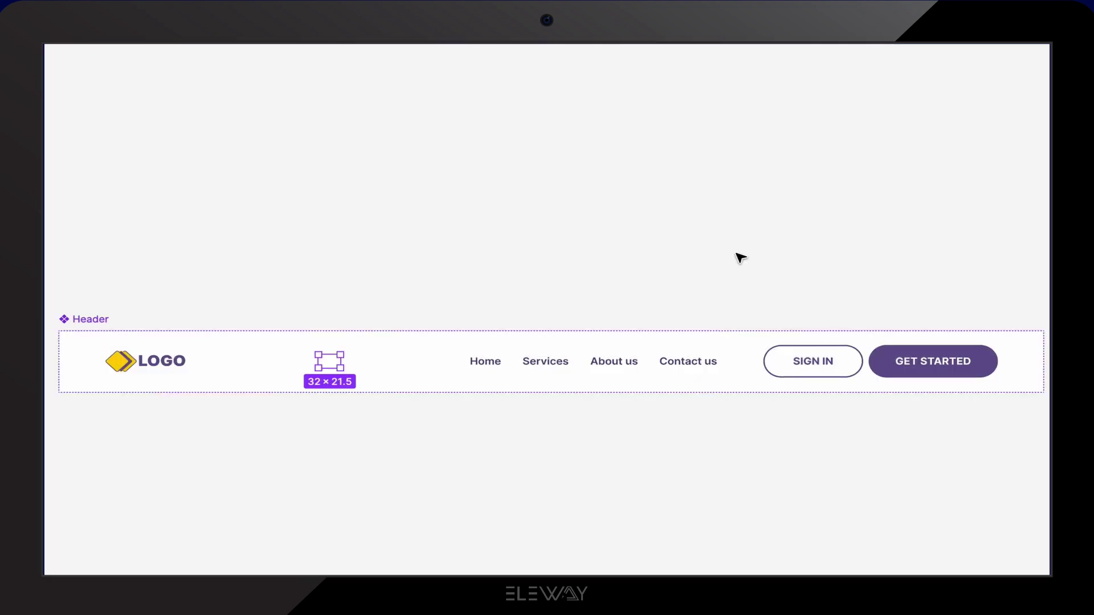
click(227, 256)
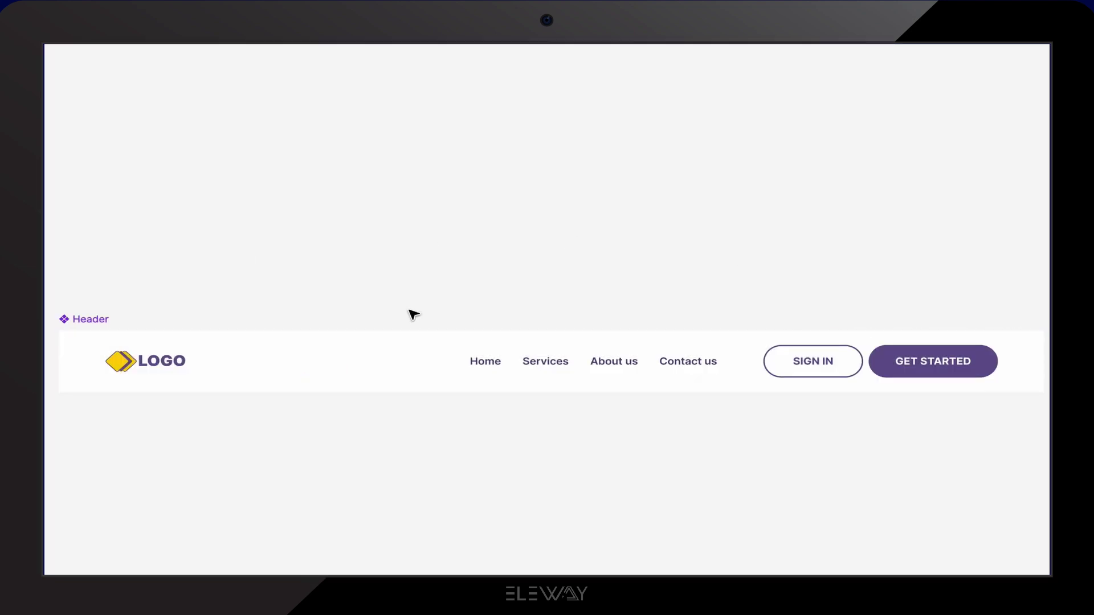
- Place a Header instance across the top of the Desktop - 1 frame at X 0, Y 0
click(91, 320)
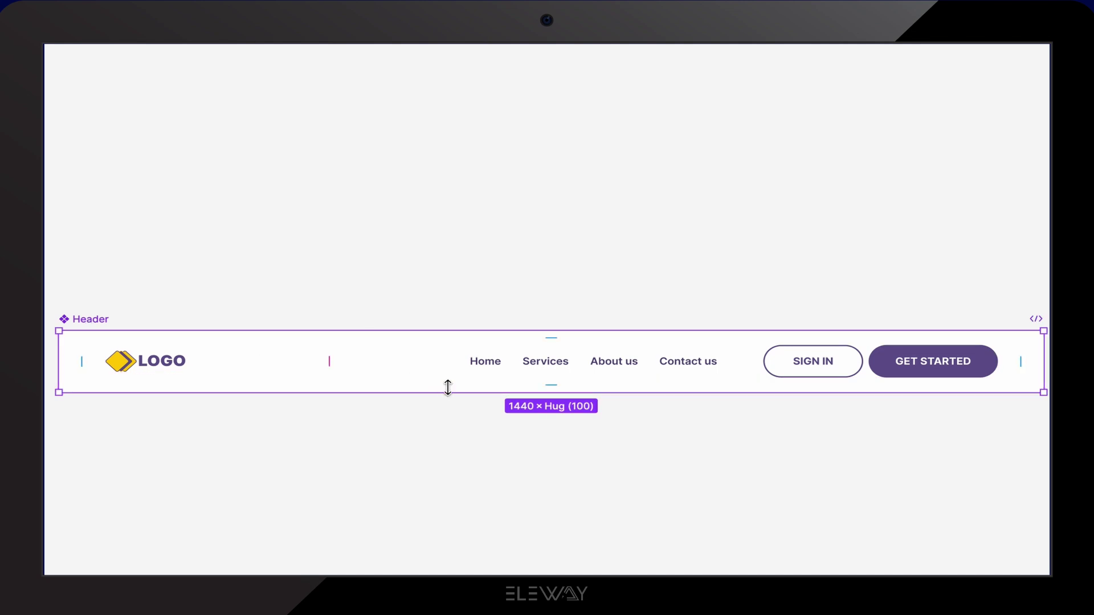
scroll(448, 387, down, 3)
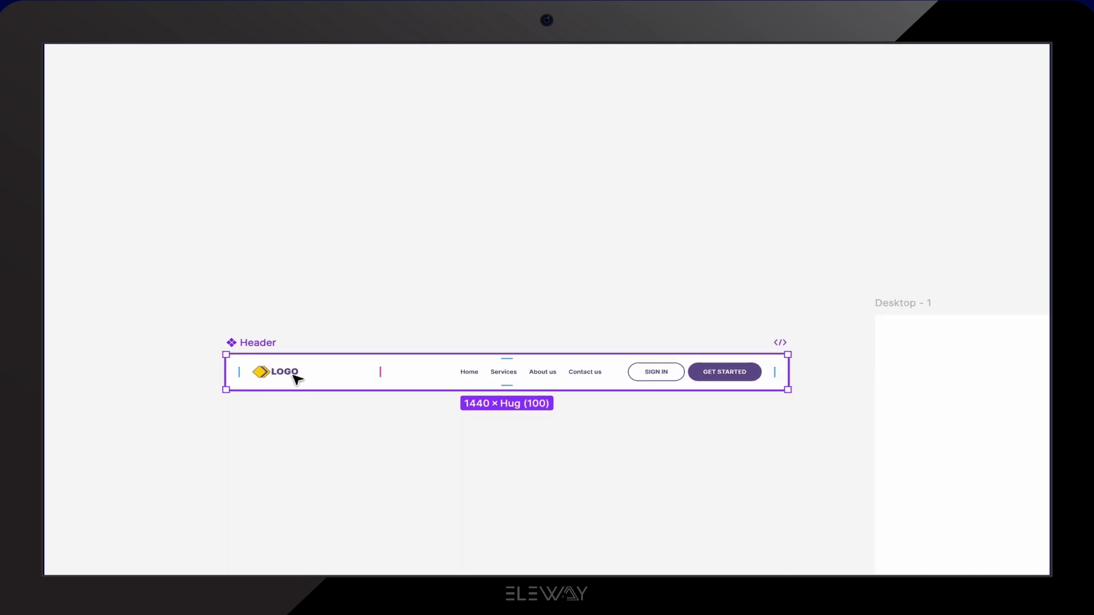
drag(325, 376, 1020, 333)
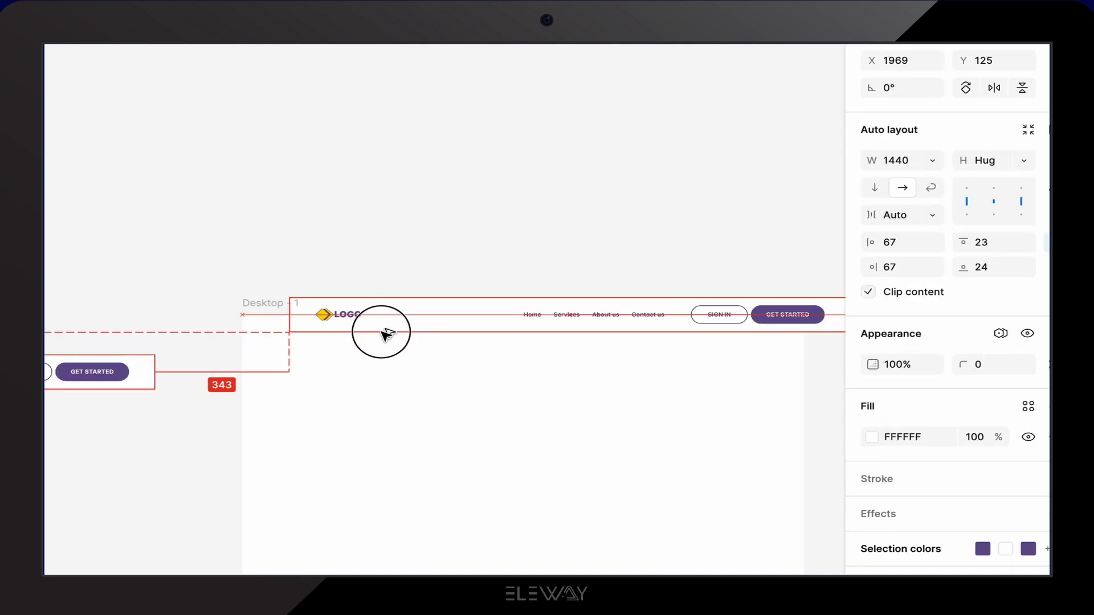
drag(388, 333, 345, 342)
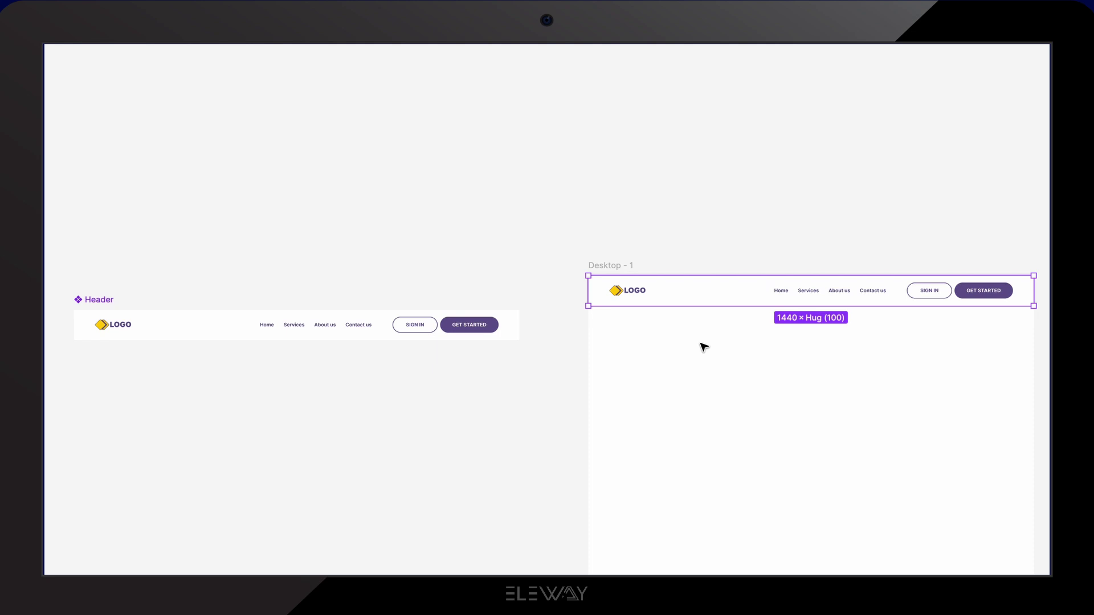
scroll(704, 347, right, 10)
scroll(704, 347, down, 3)
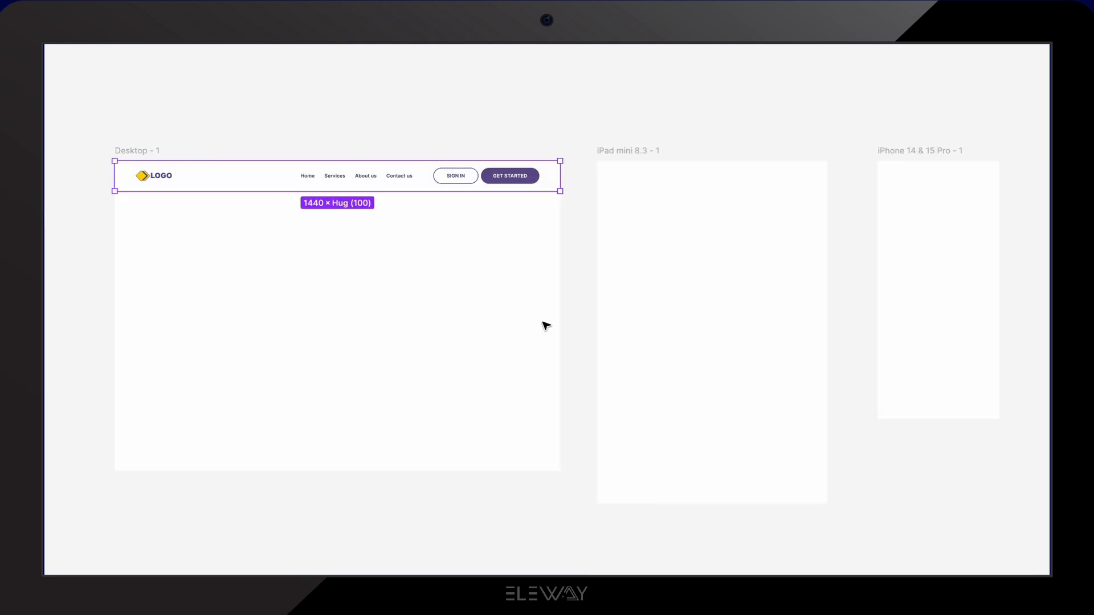
- Put a Header into the iPad mini frame and bind its width to the Tablet variable (744)
click(212, 186)
drag(213, 186, 706, 195)
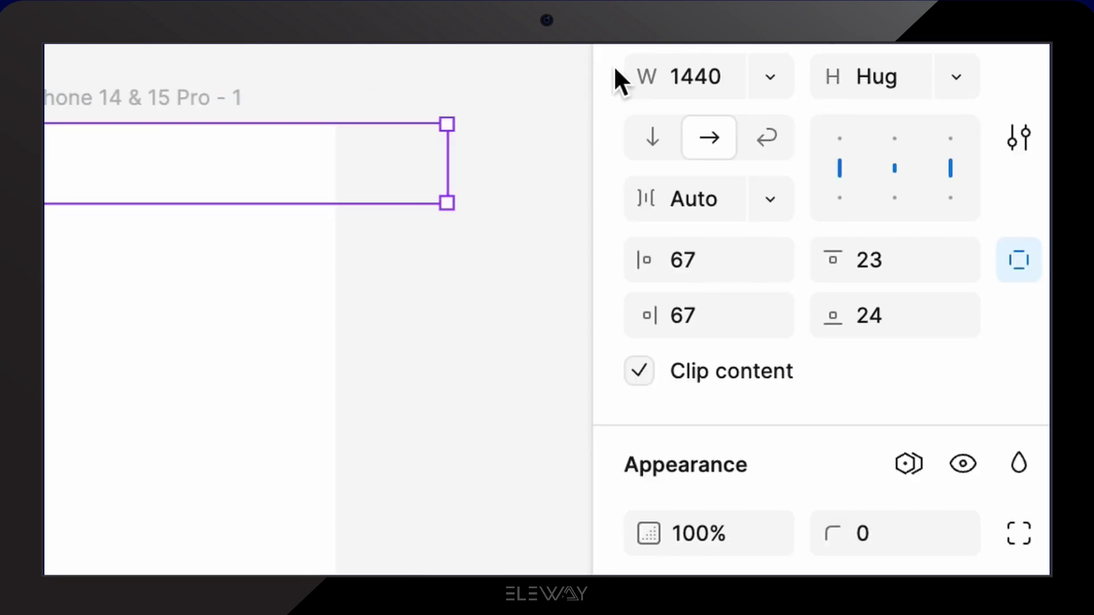
click(756, 79)
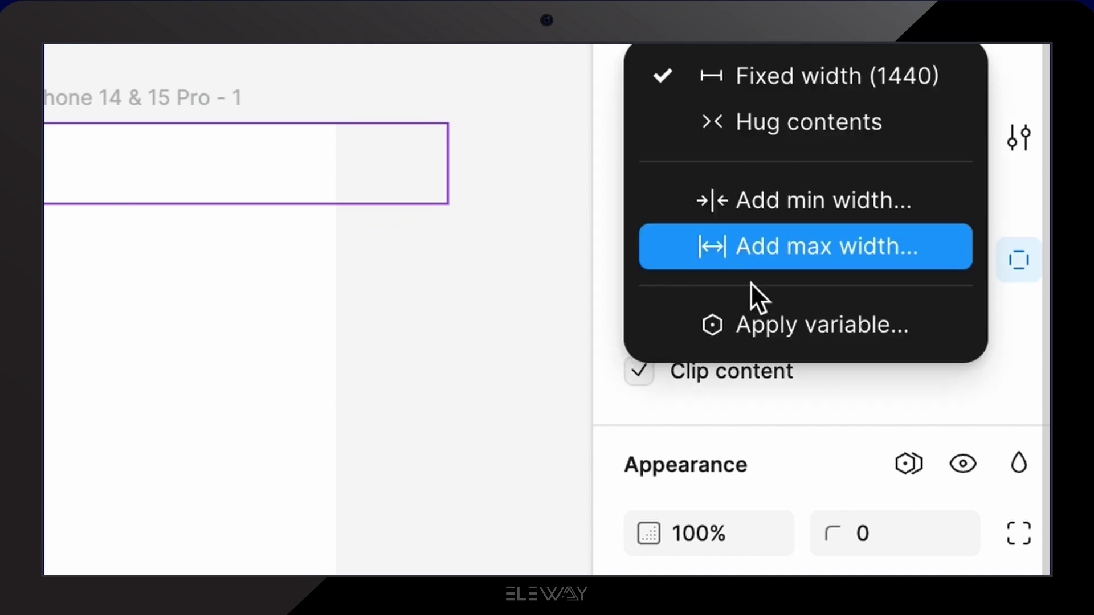
click(749, 317)
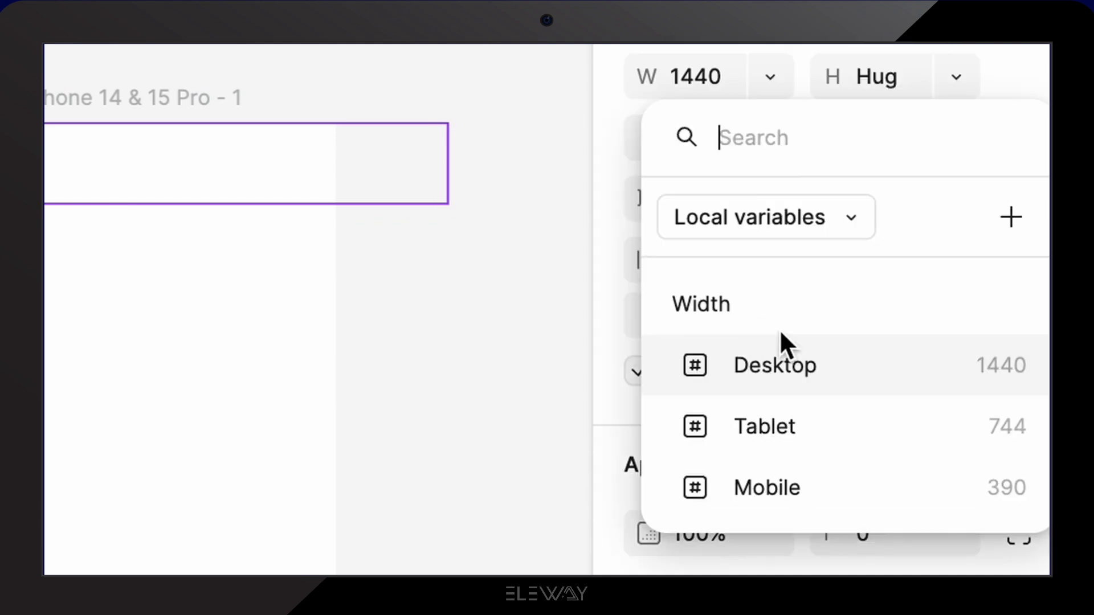
click(780, 424)
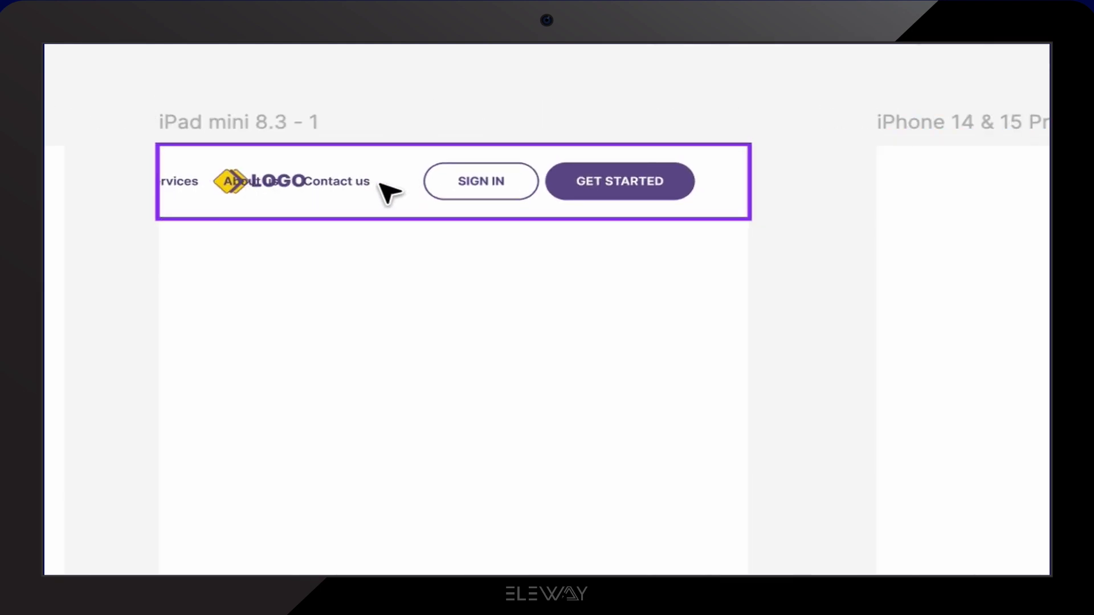
- Copy the header into the iPhone frame and begin binding its width to a variable
drag(388, 169, 1093, 189)
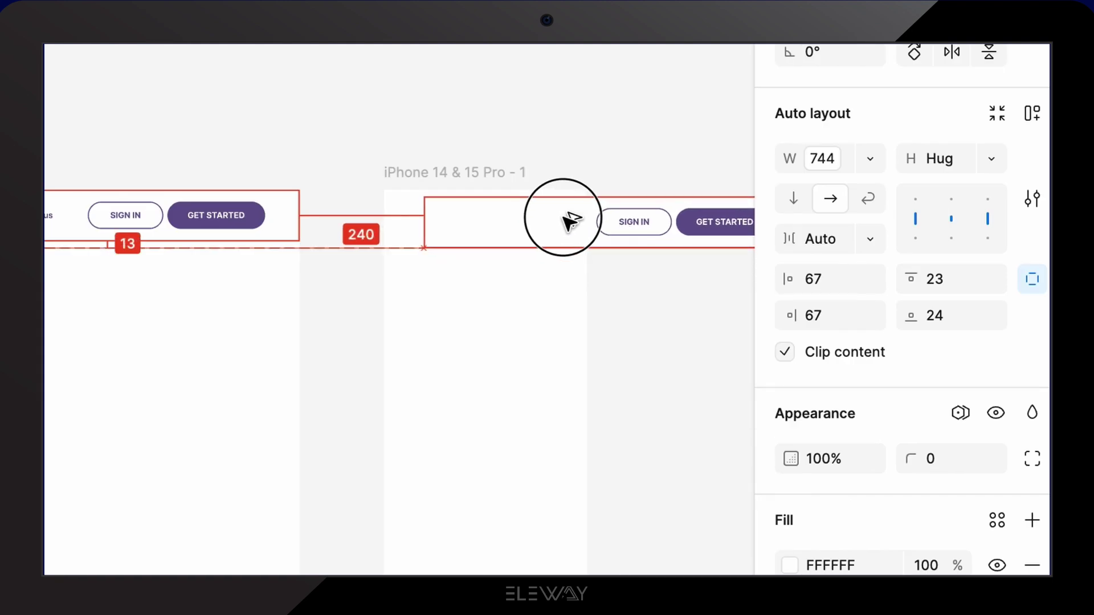
drag(568, 221, 542, 218)
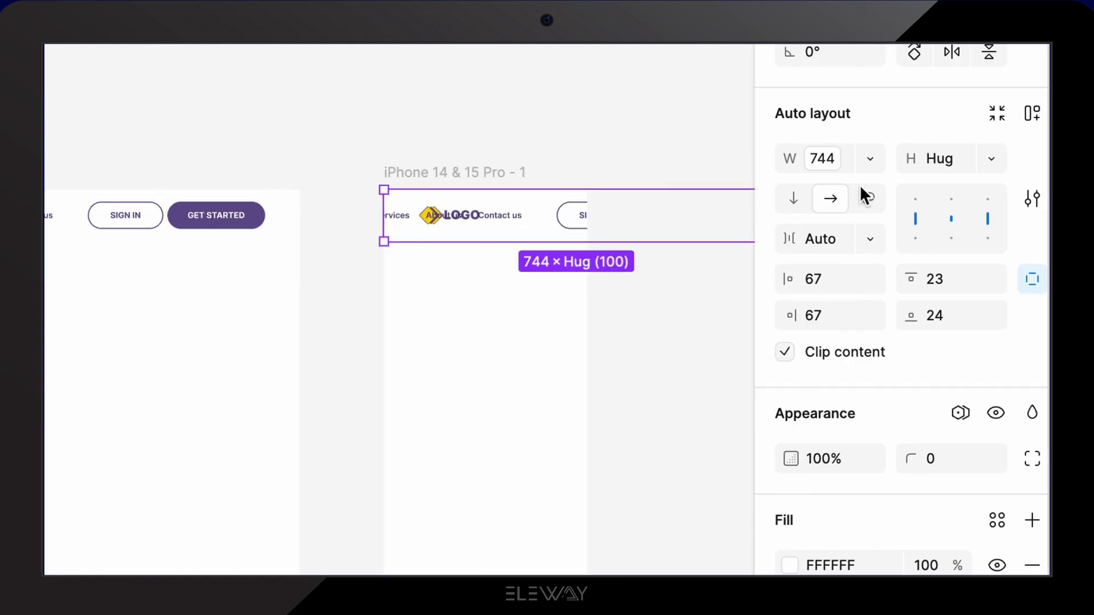
click(870, 159)
click(879, 312)
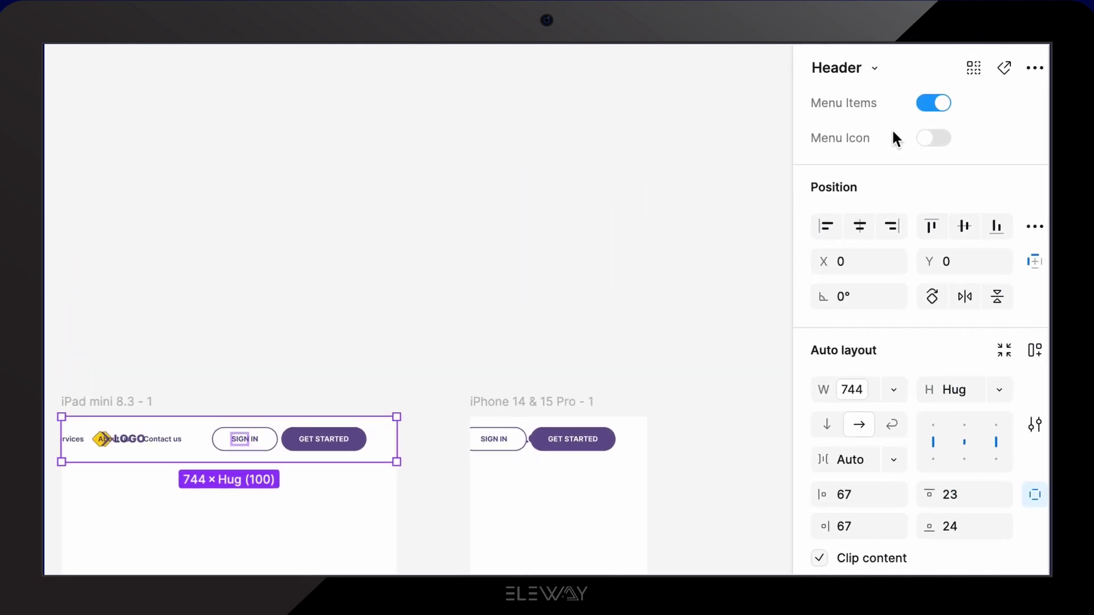
- Turn off Menu Items and turn on Menu Icon in both the iPad and iPhone header instances
click(939, 92)
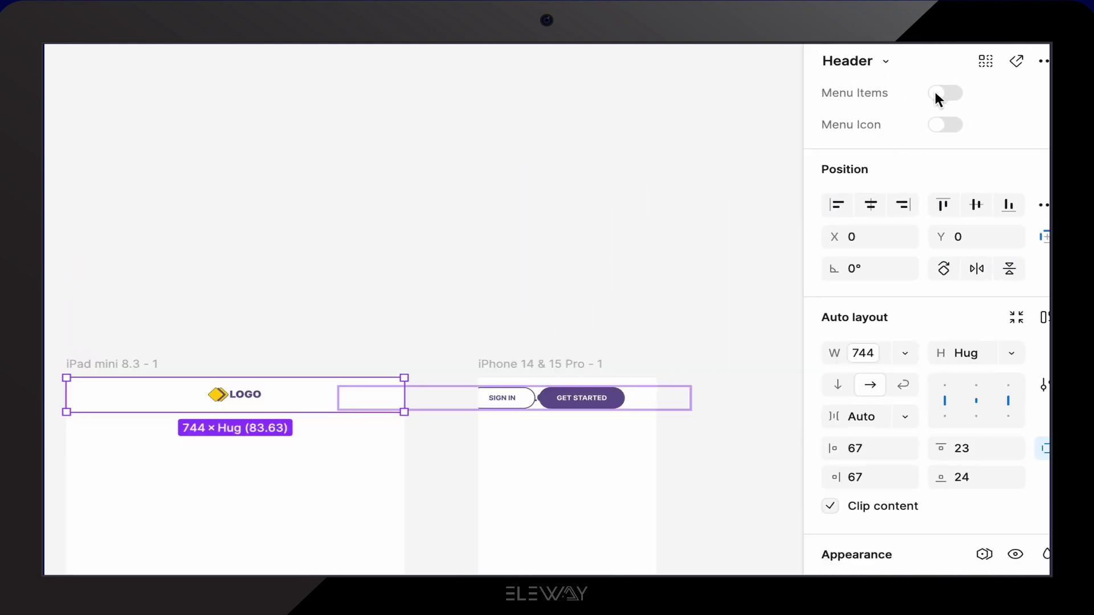
click(950, 125)
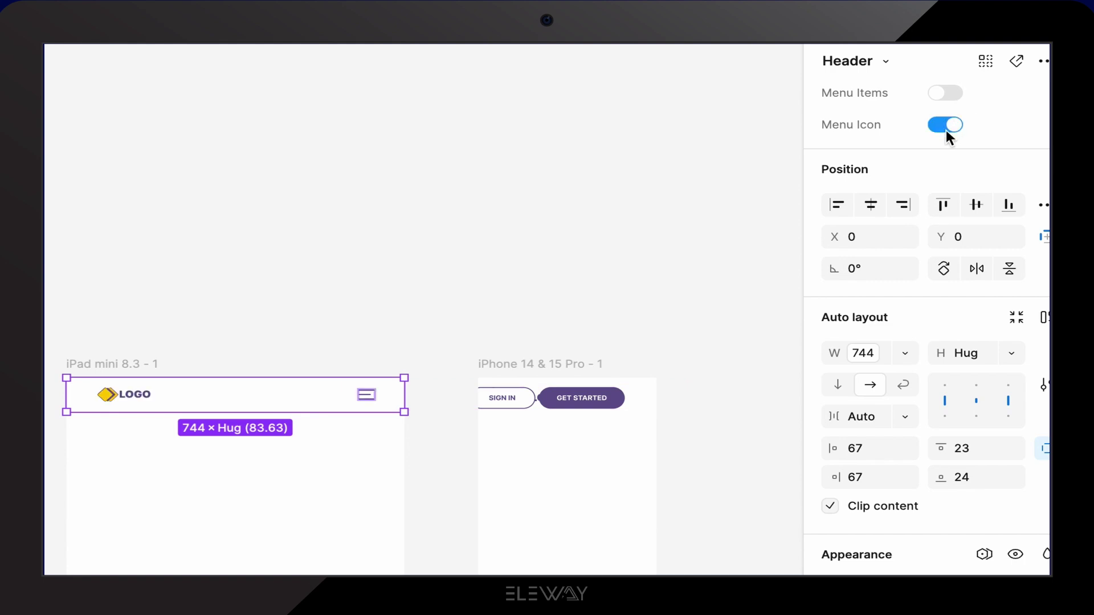
click(580, 407)
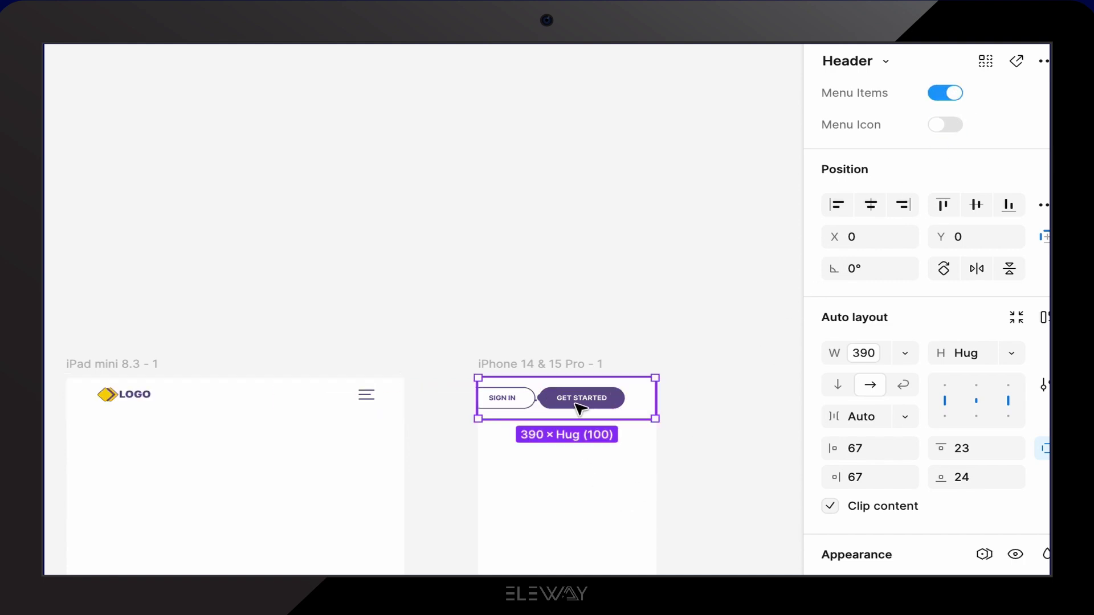
click(937, 93)
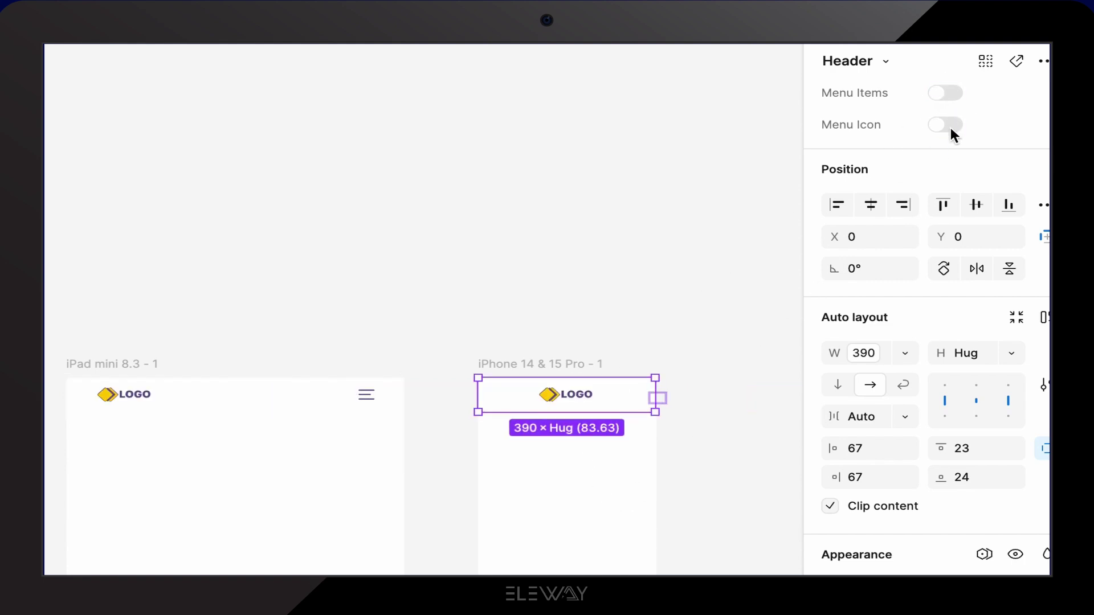
click(950, 125)
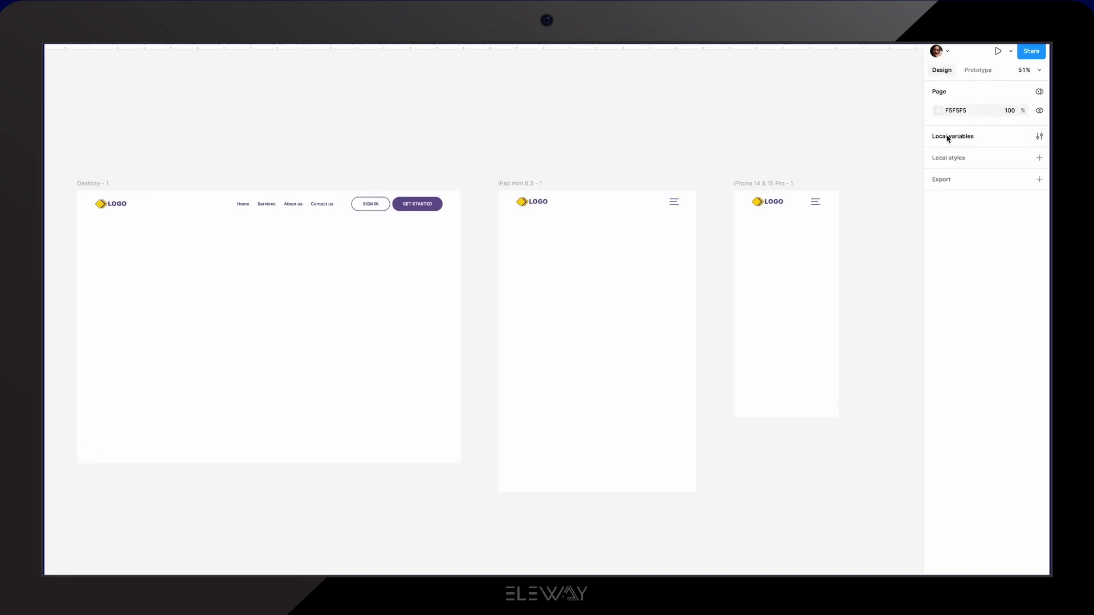
- Create a number variable 'Padding / Desktop' with value 152
click(937, 137)
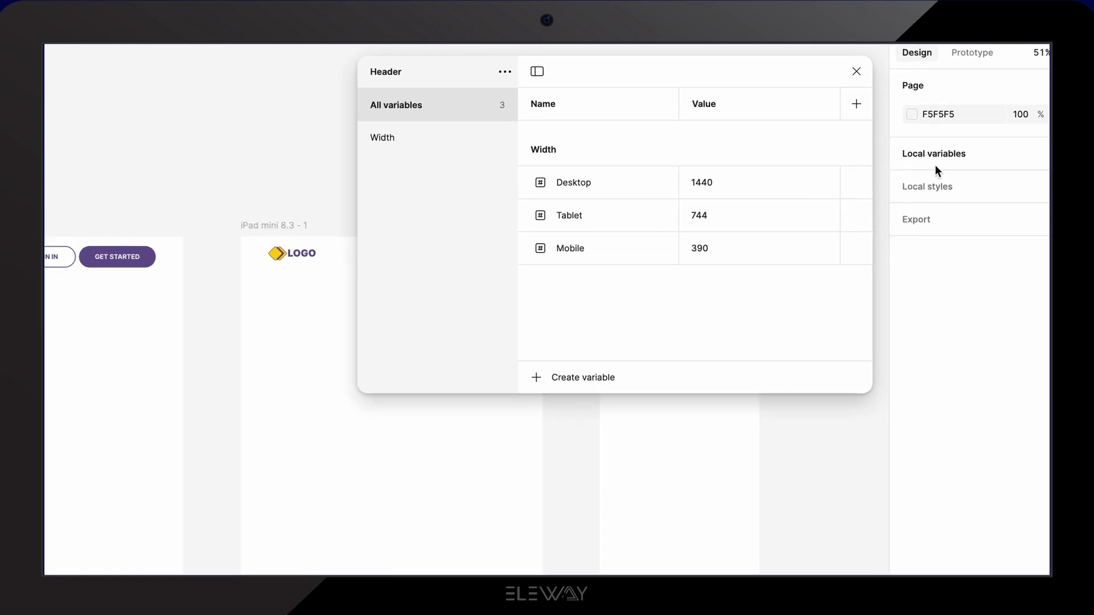
click(488, 436)
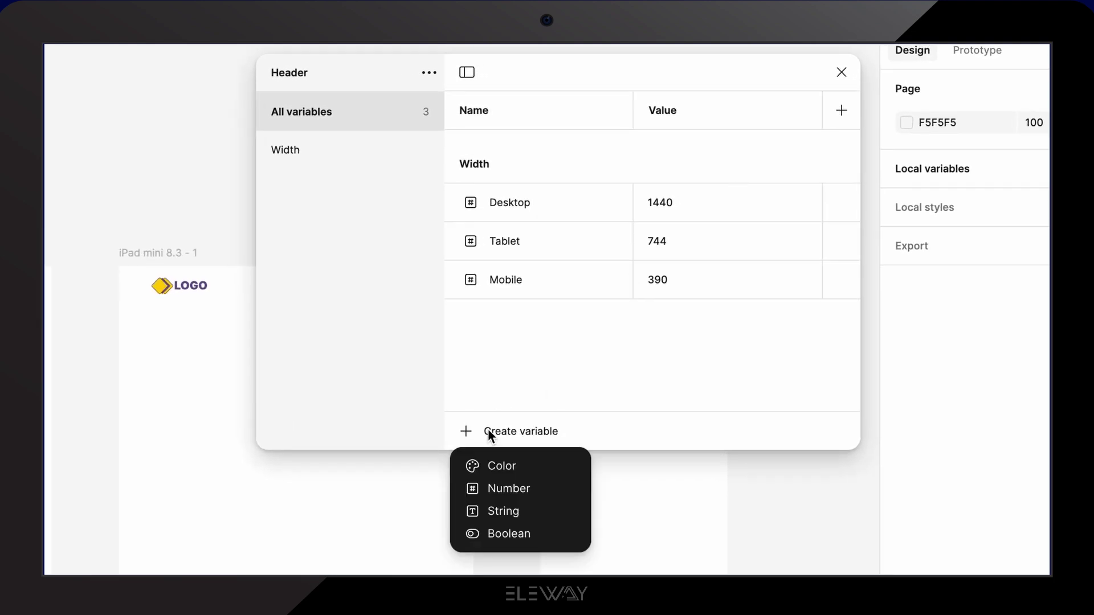
click(500, 496)
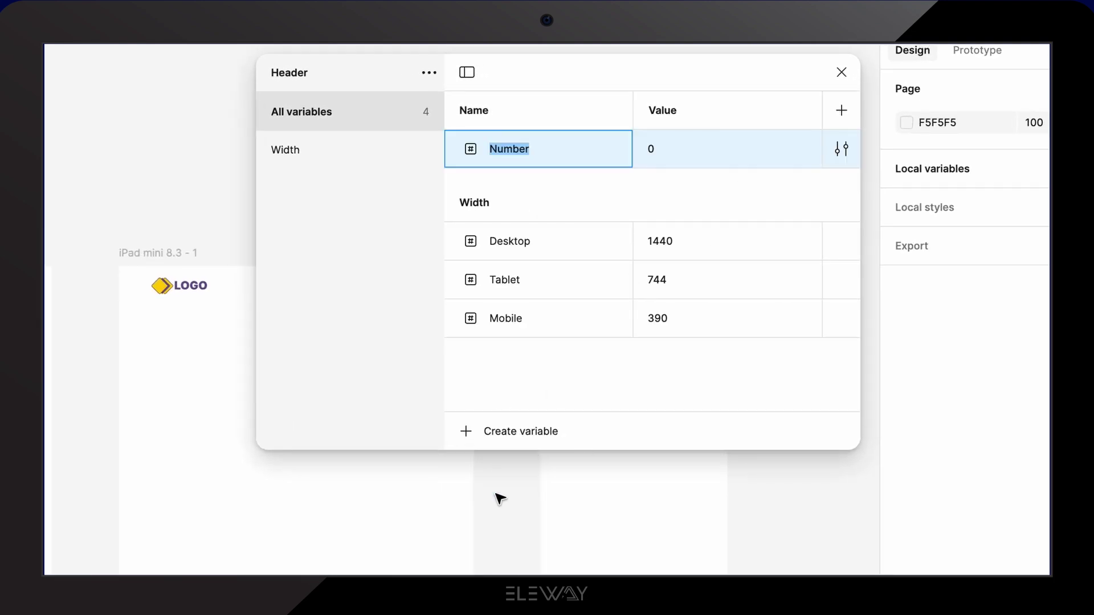
text(Padding / Desktop)
key(Tab)
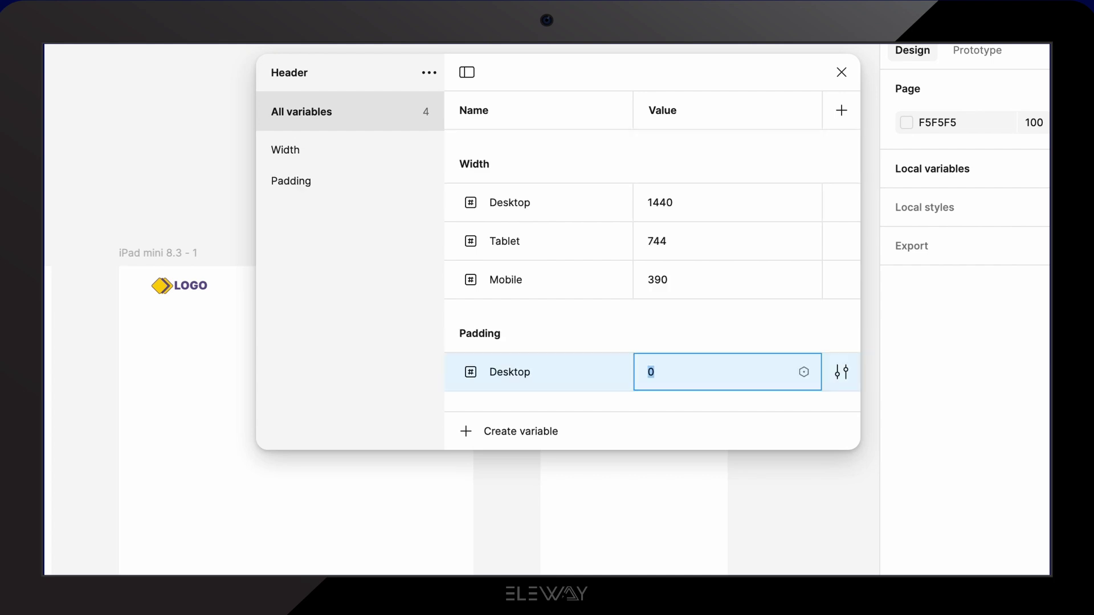
text(152)
key(Return)
- Add number variables Tablet = 32 and Mobile = 16
click(515, 431)
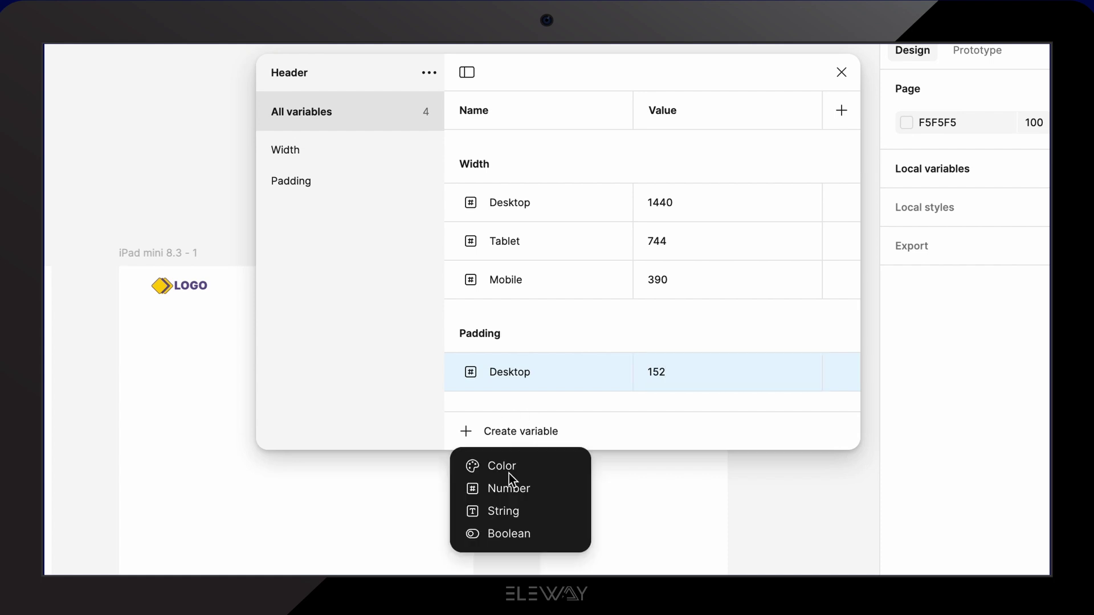
click(509, 487)
text(Tablet)
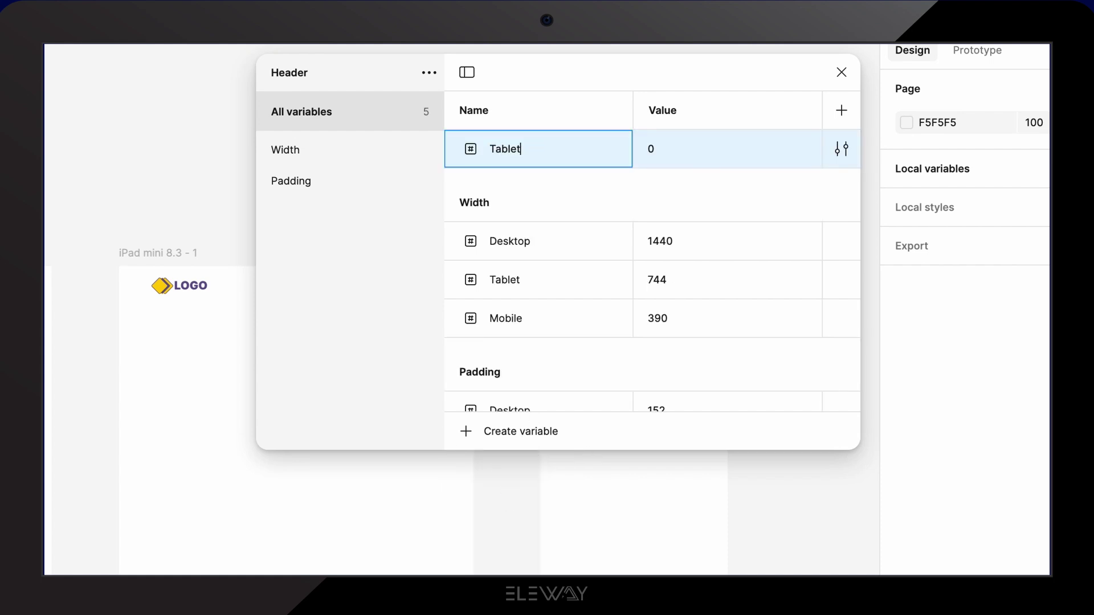
key(Tab)
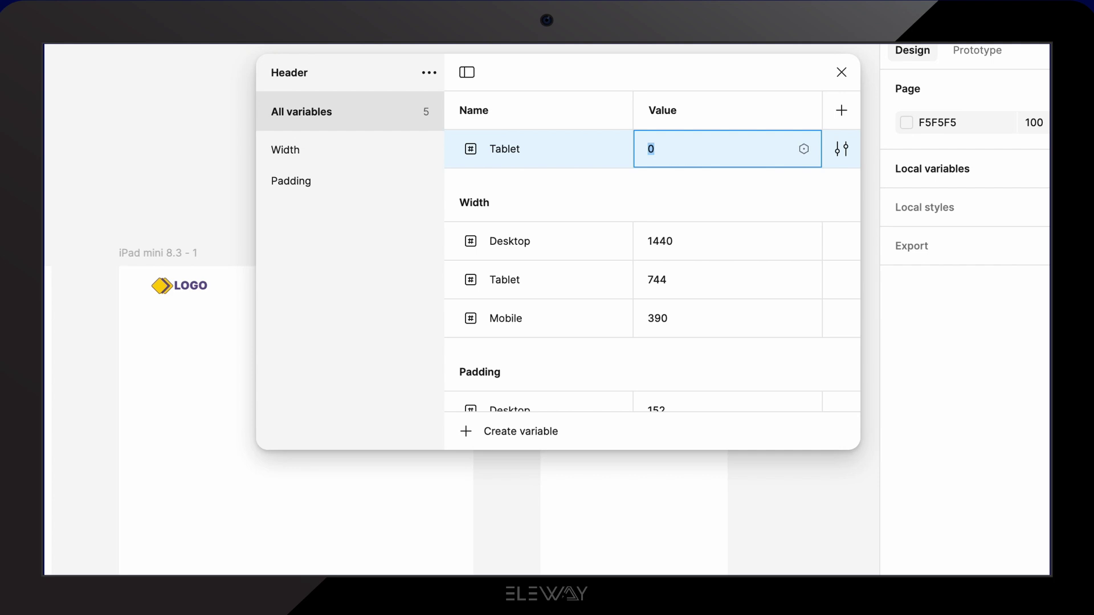
text(32)
key(Return)
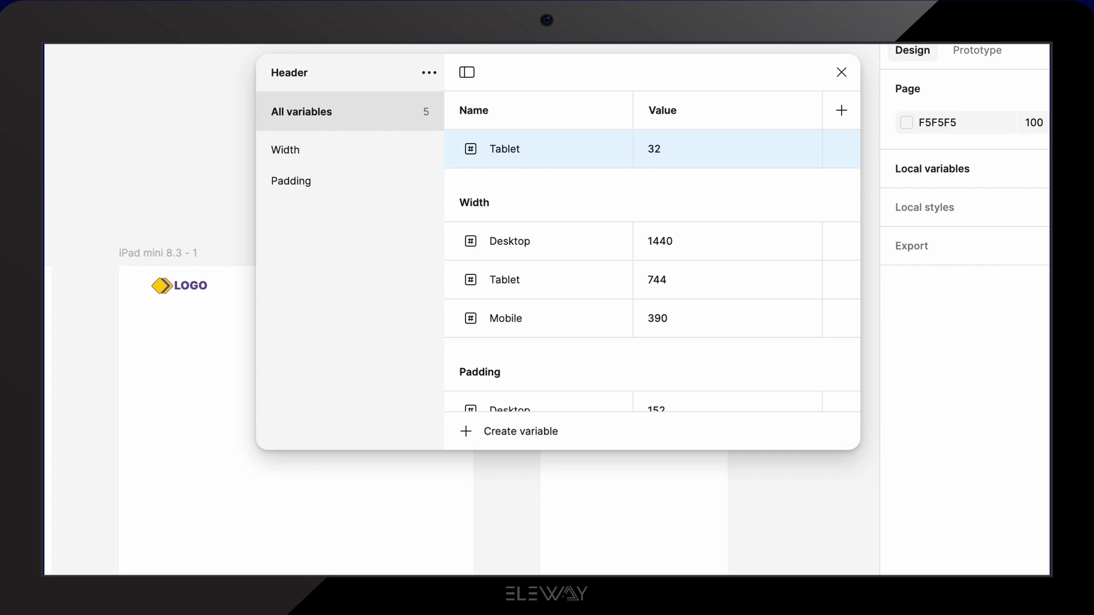
click(504, 433)
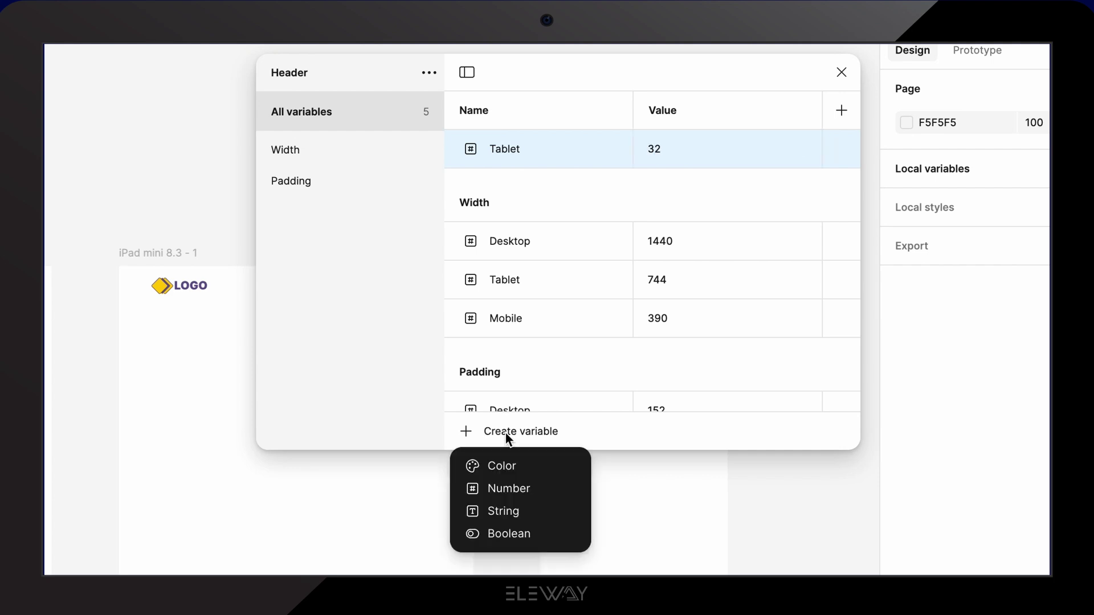
click(503, 487)
text(Mobile)
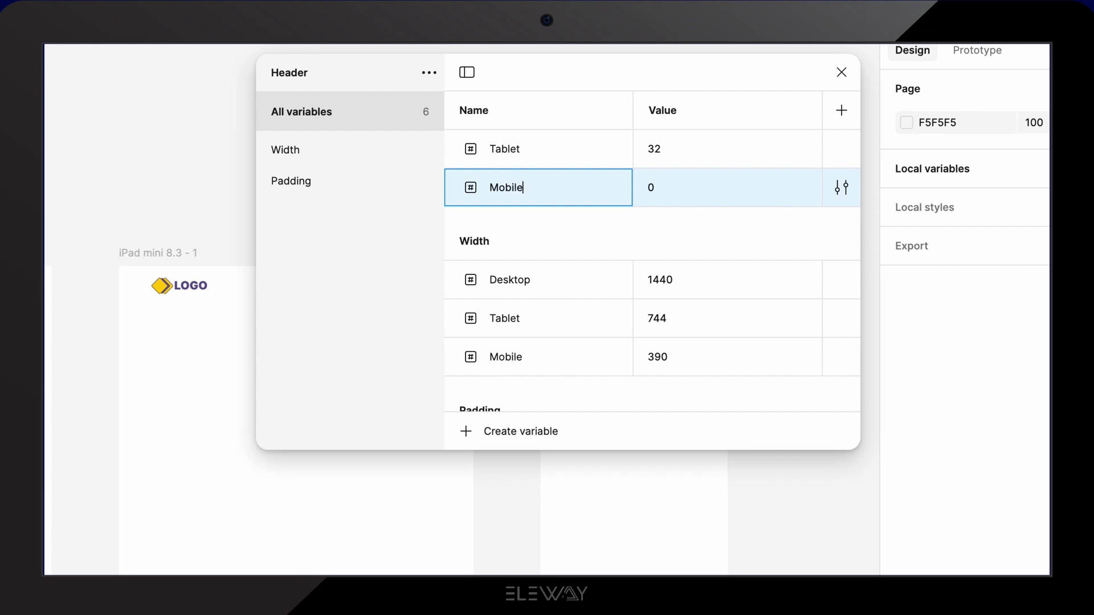
key(Tab)
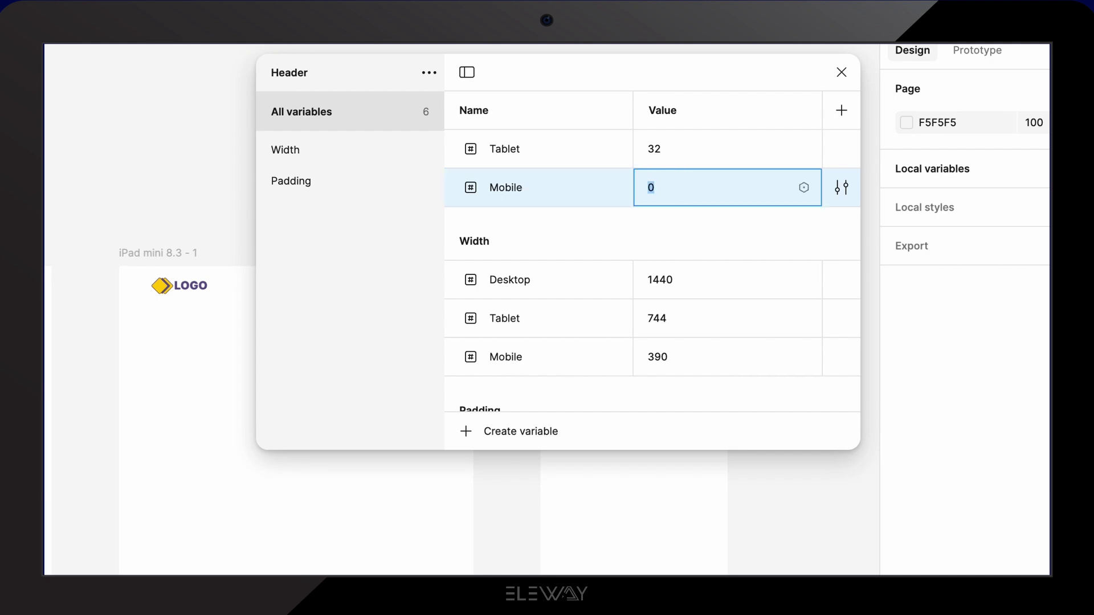
text(16)
key(Return)
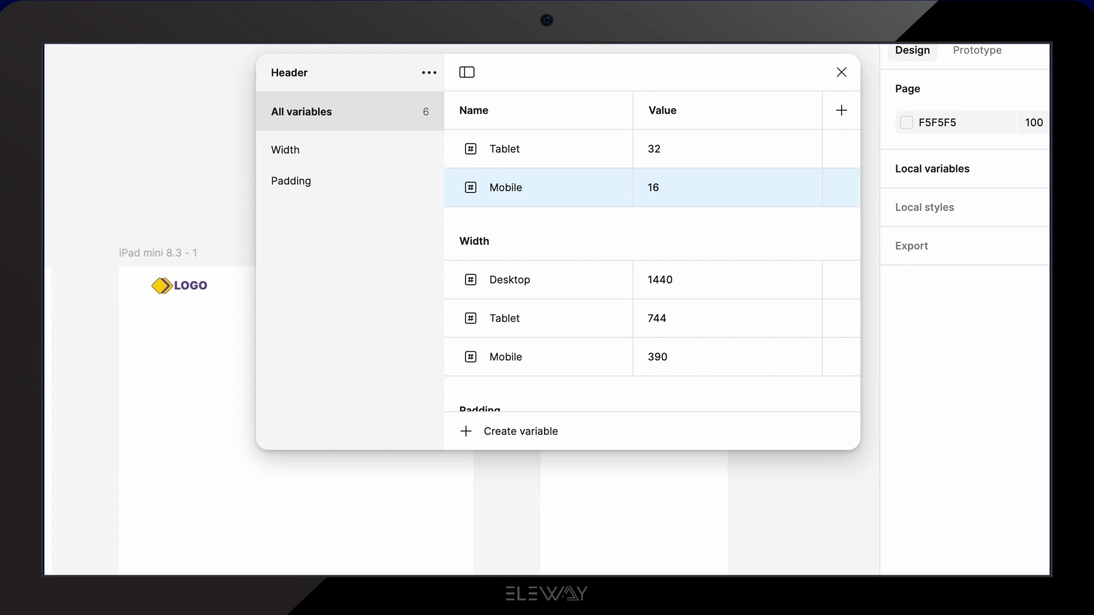
- Move the Tablet and Mobile variables into the Padding group
click(537, 149)
shift+click(532, 186)
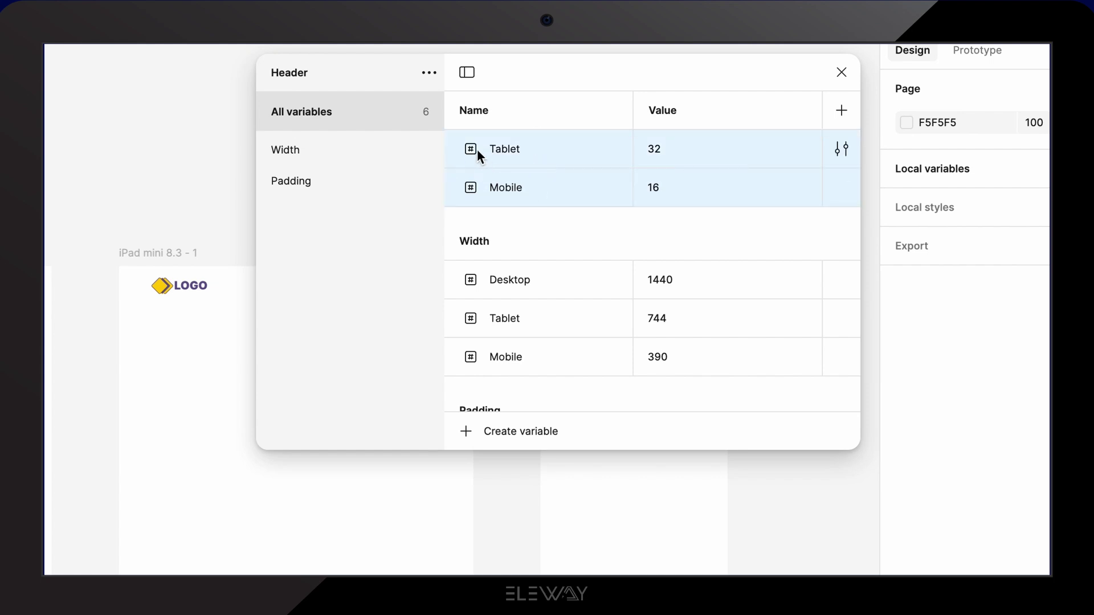
drag(477, 149, 314, 183)
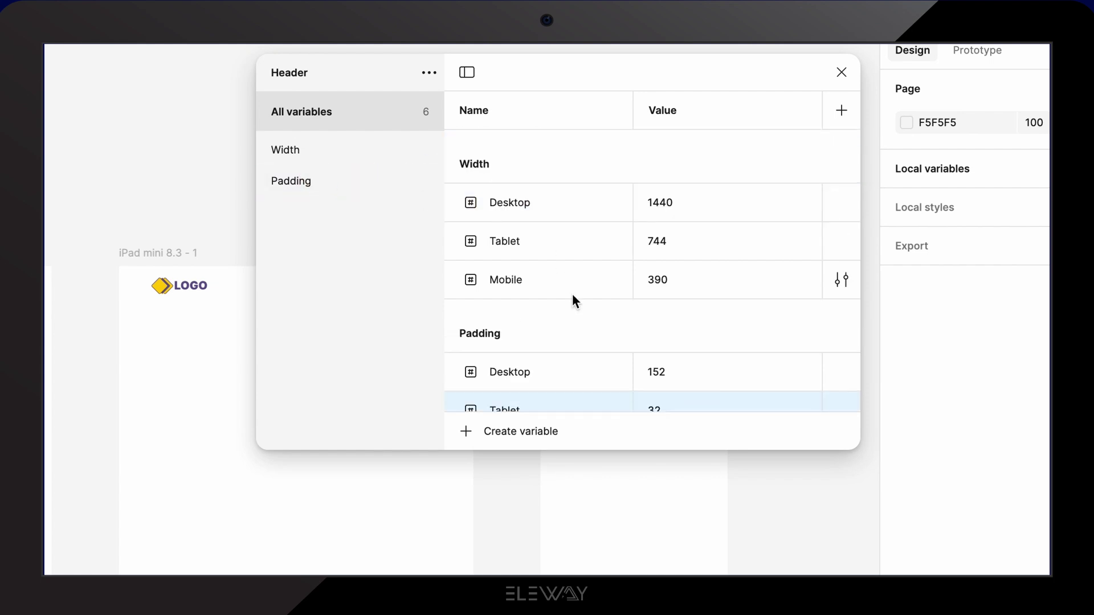
scroll(572, 302, down, 2)
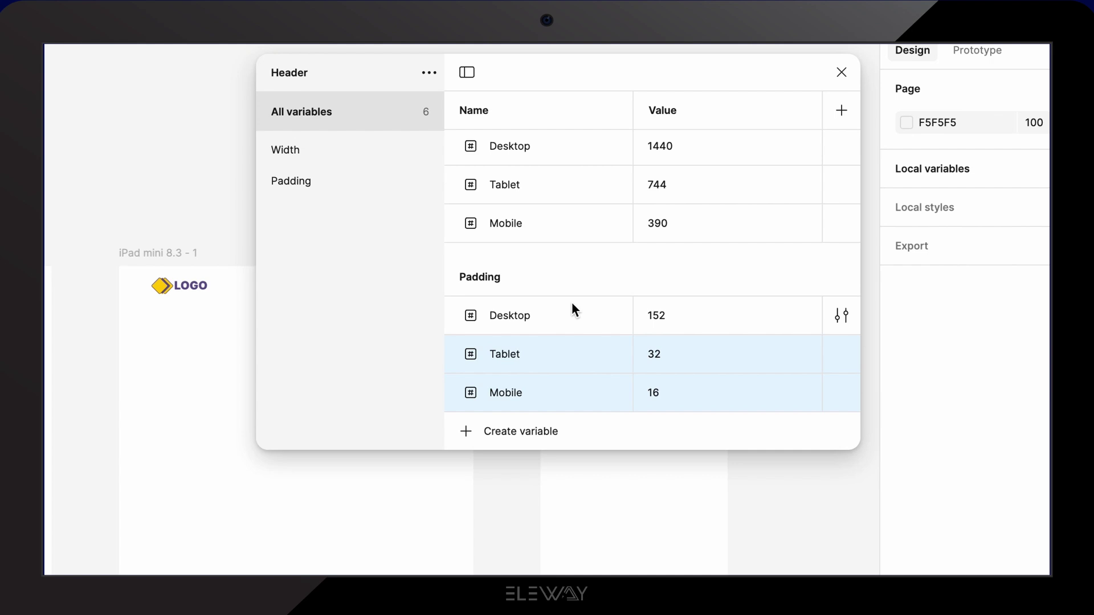
- Bind the iPad header's left and right padding to the Tablet padding variable (32)
click(841, 72)
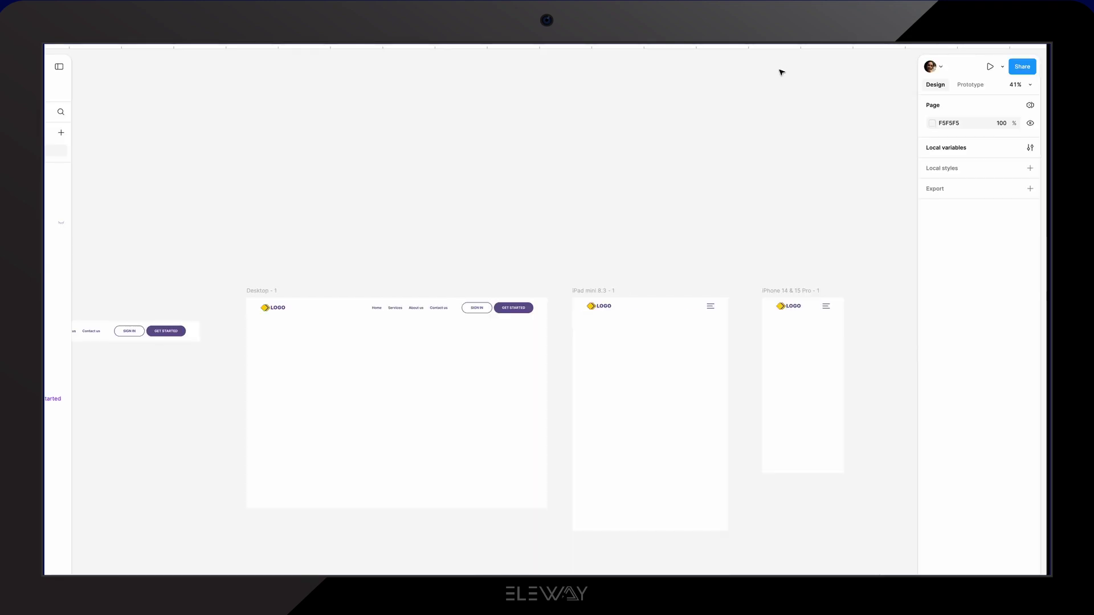
click(613, 308)
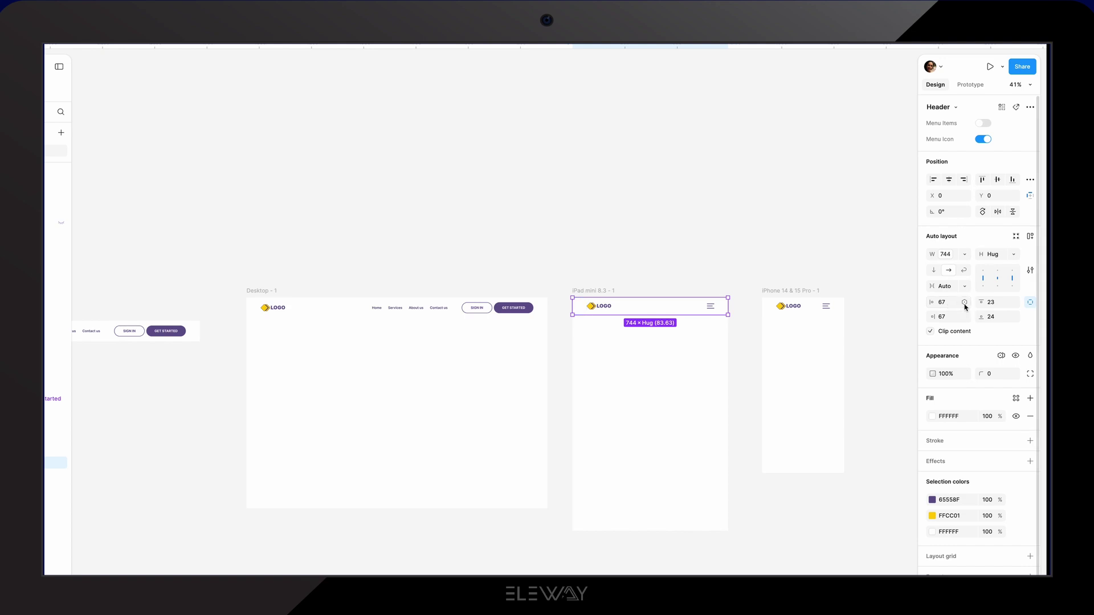
click(965, 302)
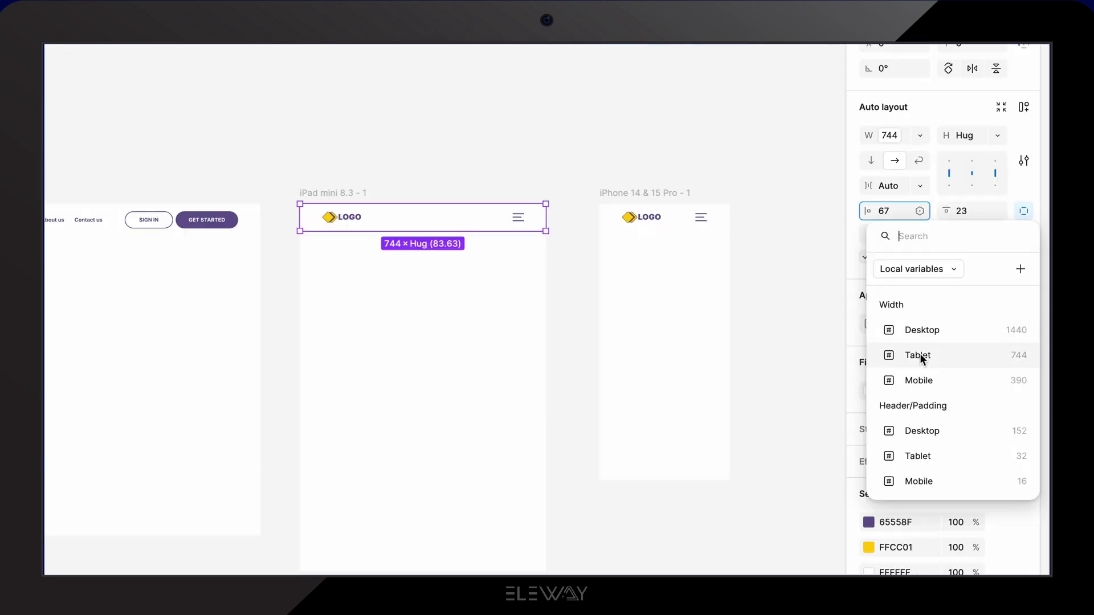
click(915, 456)
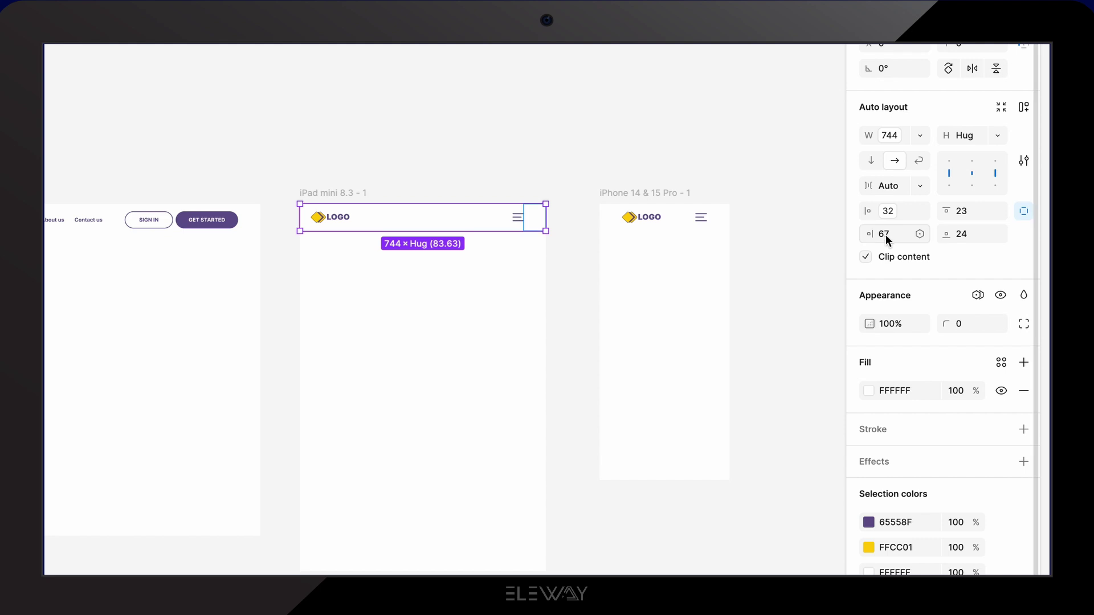
click(920, 234)
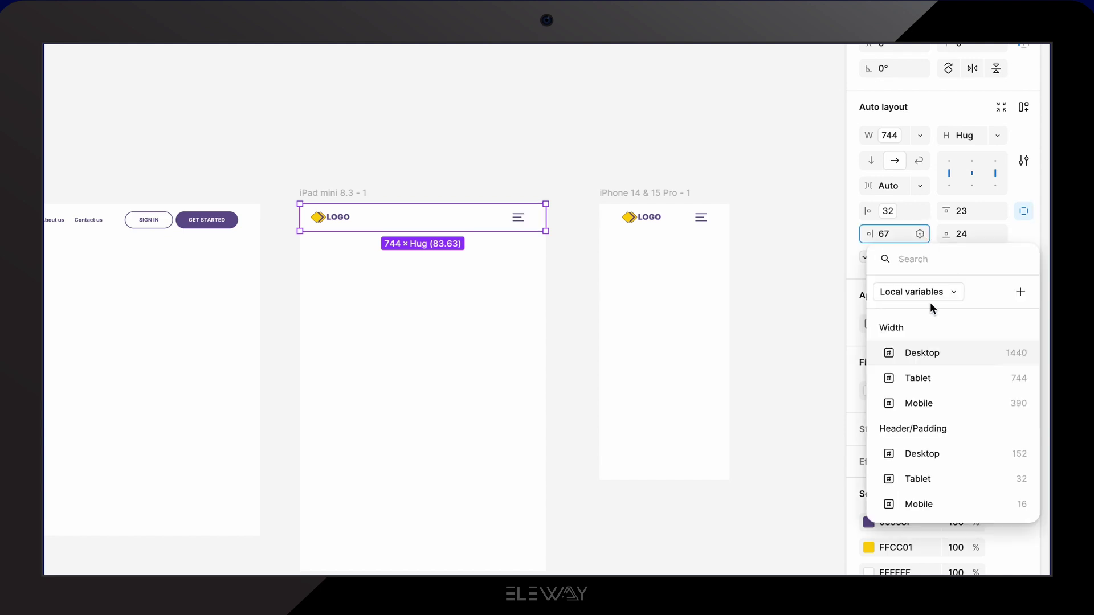
click(923, 478)
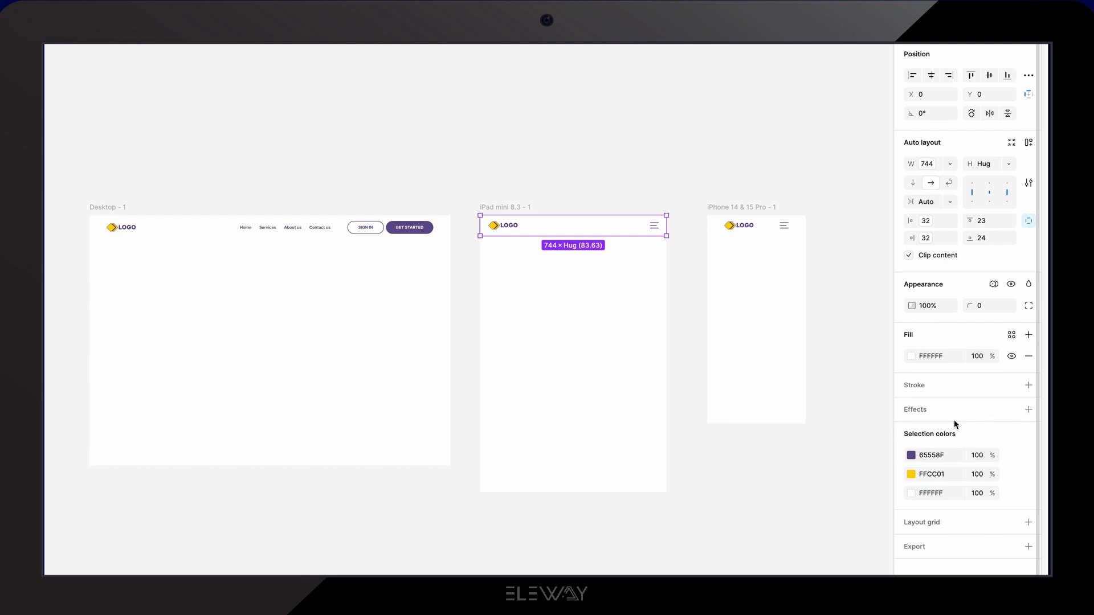
- Bind the iPhone header's left and right padding to the Mobile padding variable (16)
click(786, 226)
click(950, 221)
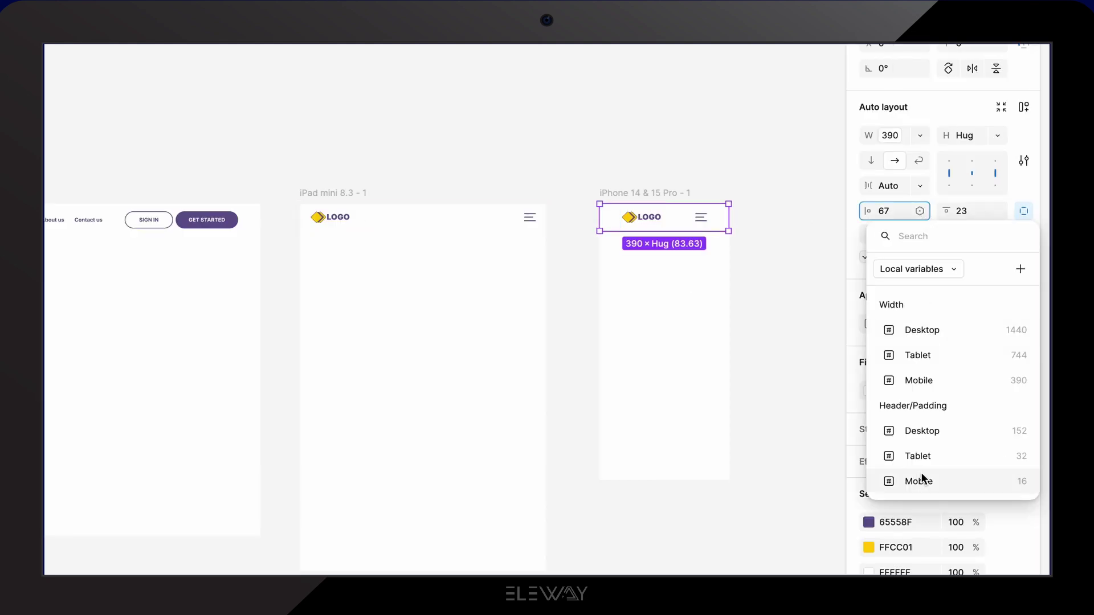
click(949, 423)
click(949, 238)
click(919, 504)
- Bind the Desktop header's left and right padding to the Desktop padding variable (152)
click(207, 220)
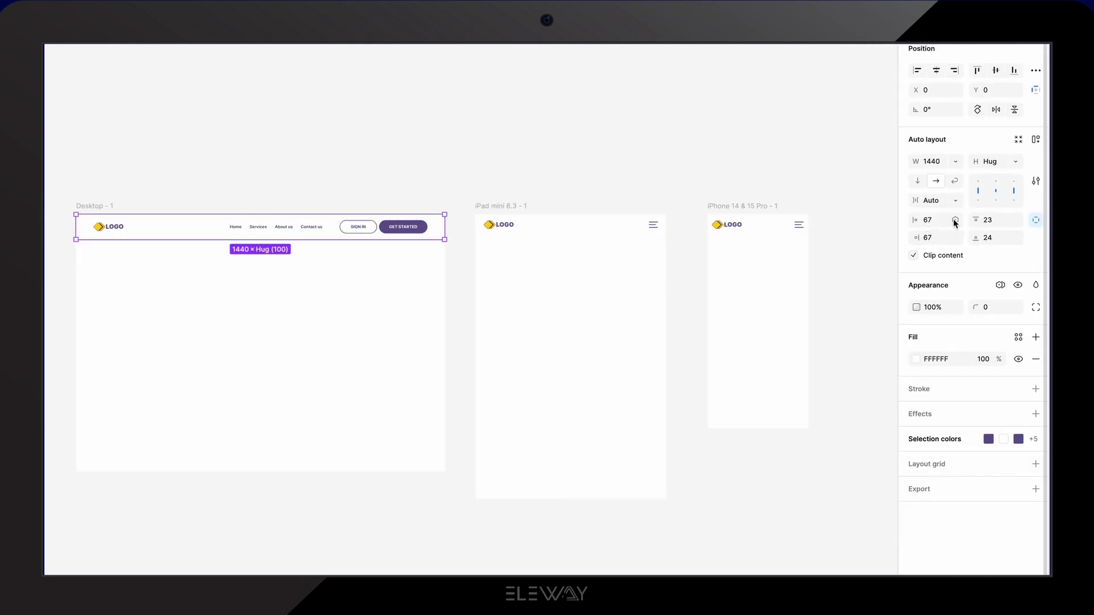
click(920, 211)
click(900, 428)
click(945, 238)
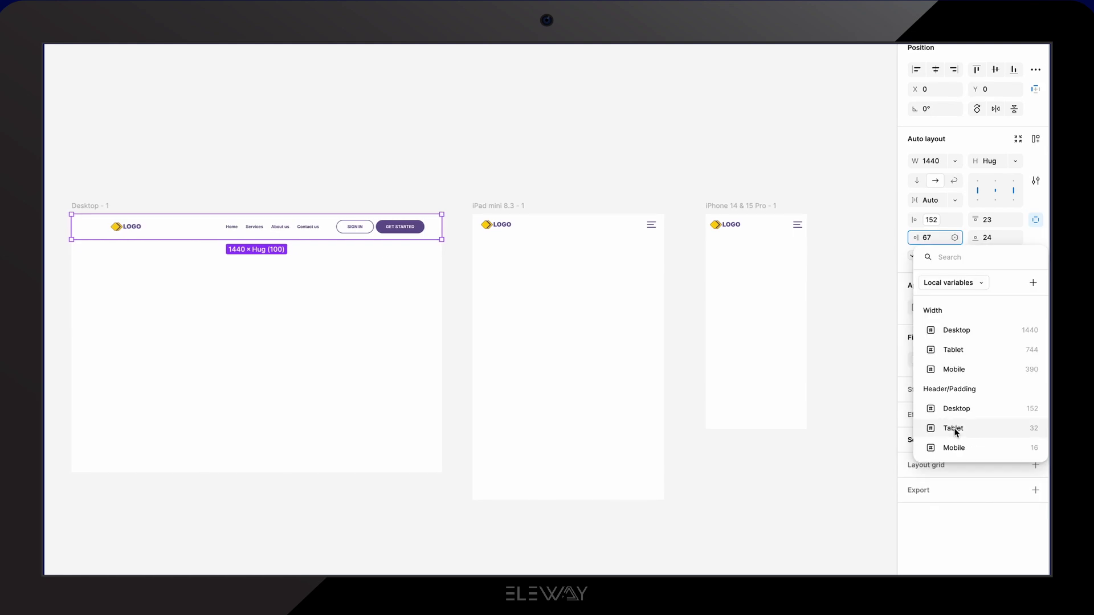
click(954, 405)
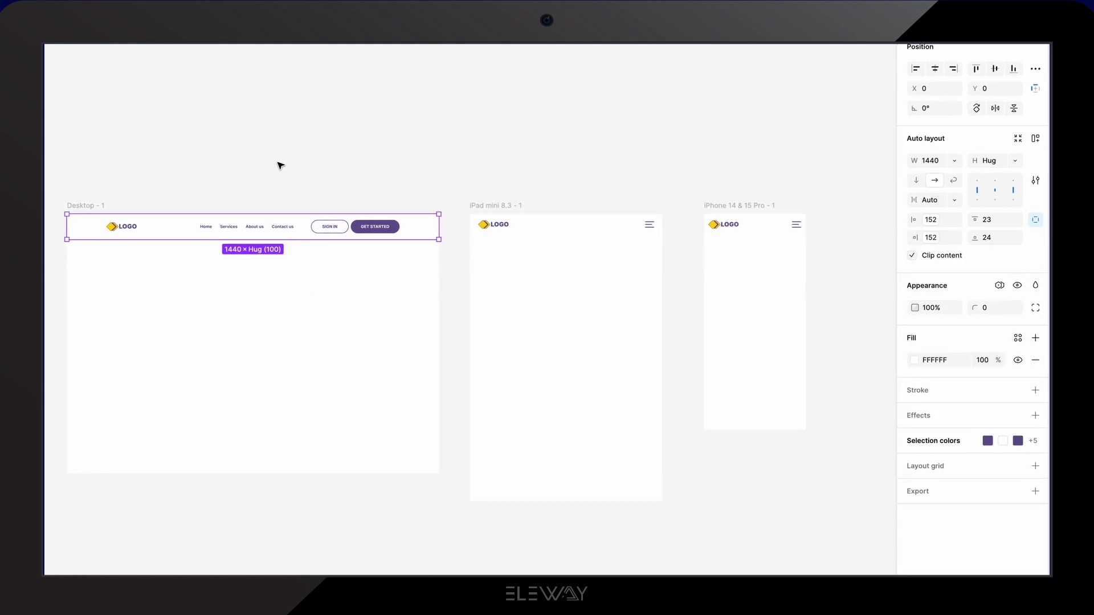
- Clear the selection and run the Breakpoints plugin, found by searching 'break' under Plugins & widgets
click(279, 165)
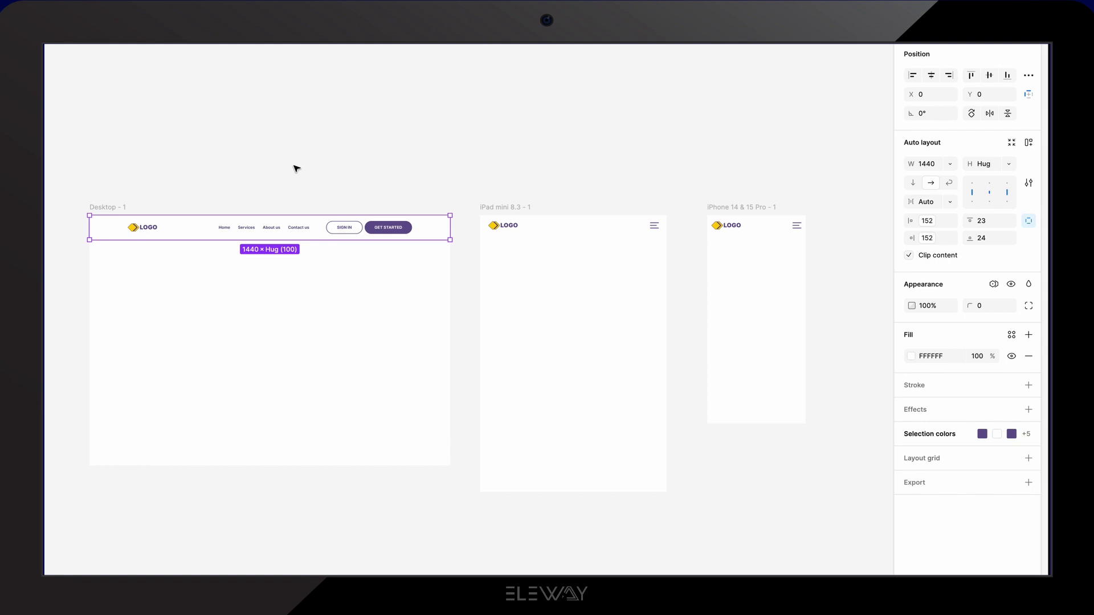
click(296, 168)
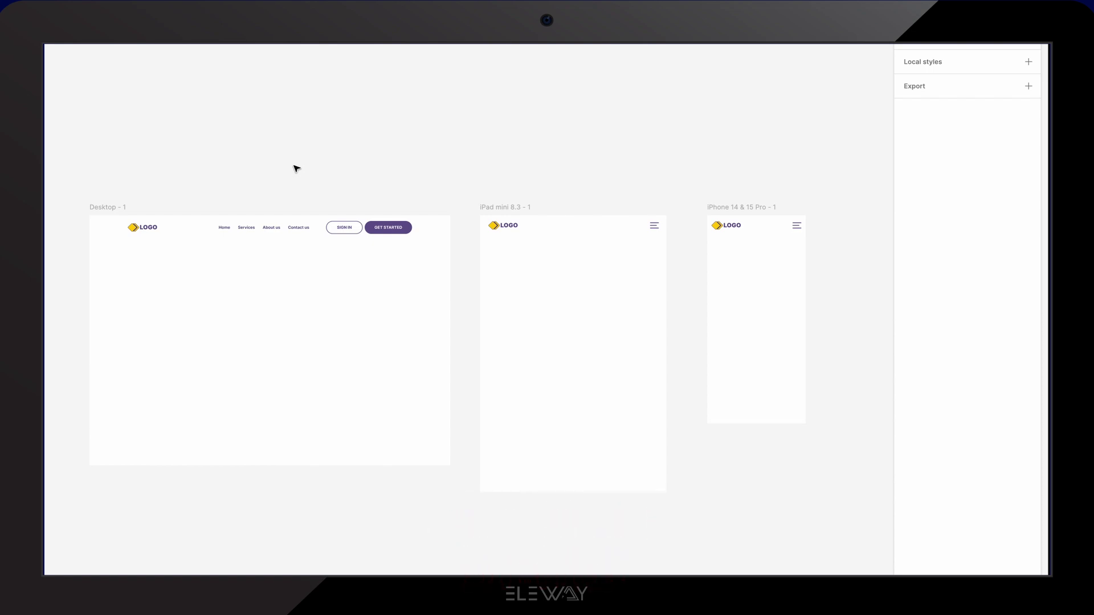
key(ctrl+k)
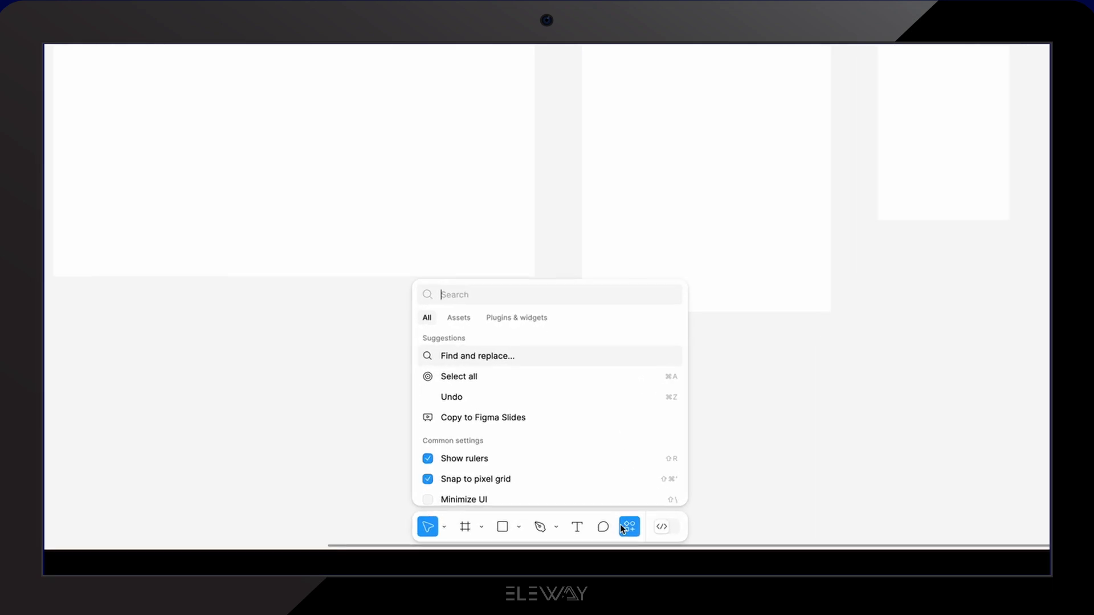
click(414, 496)
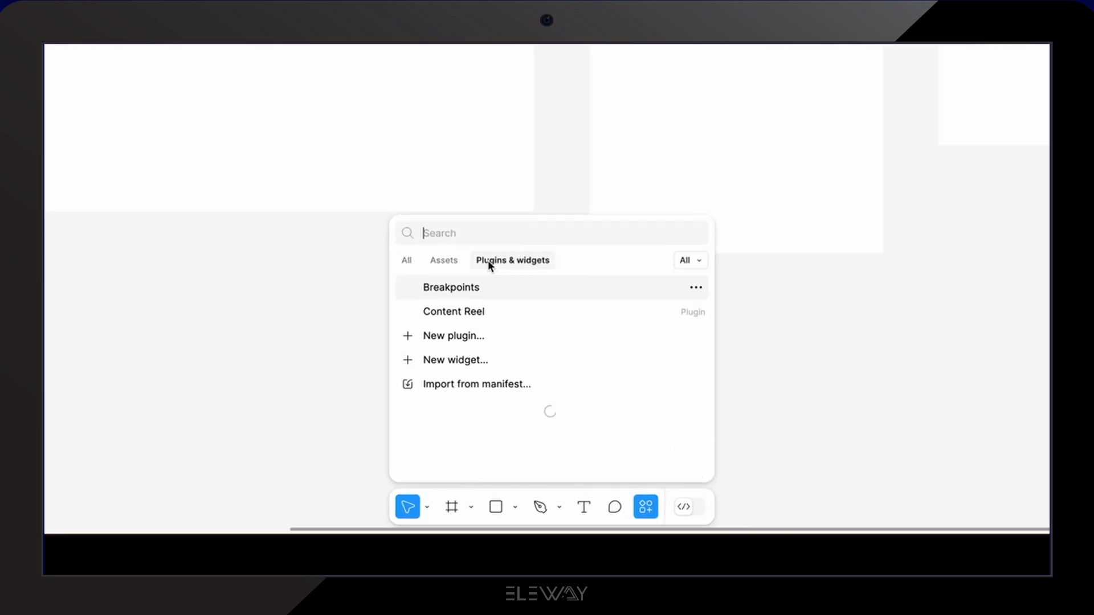
text(break)
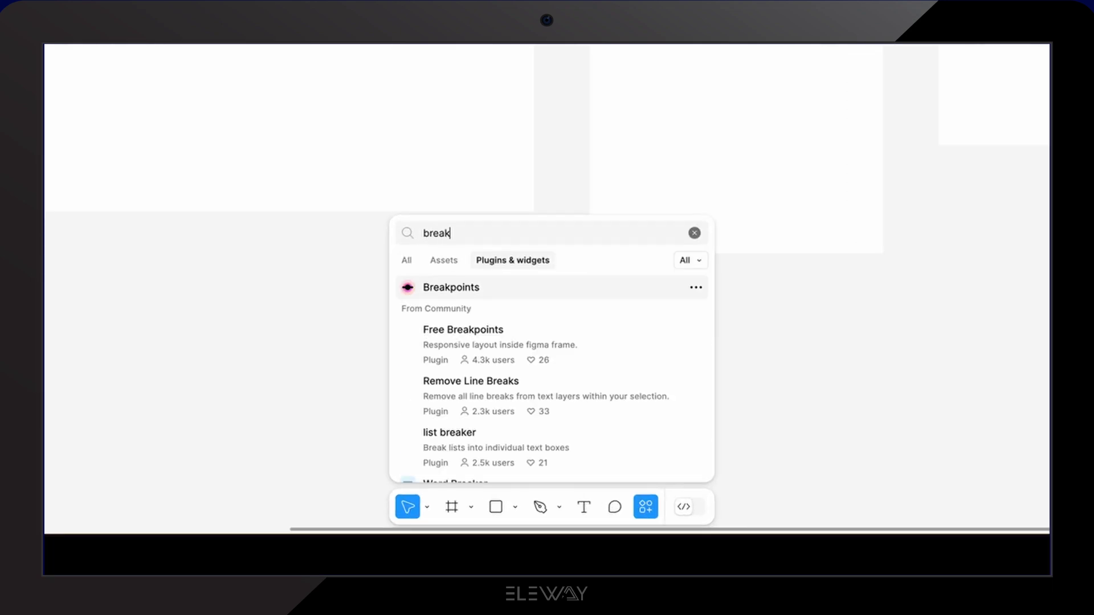
click(408, 289)
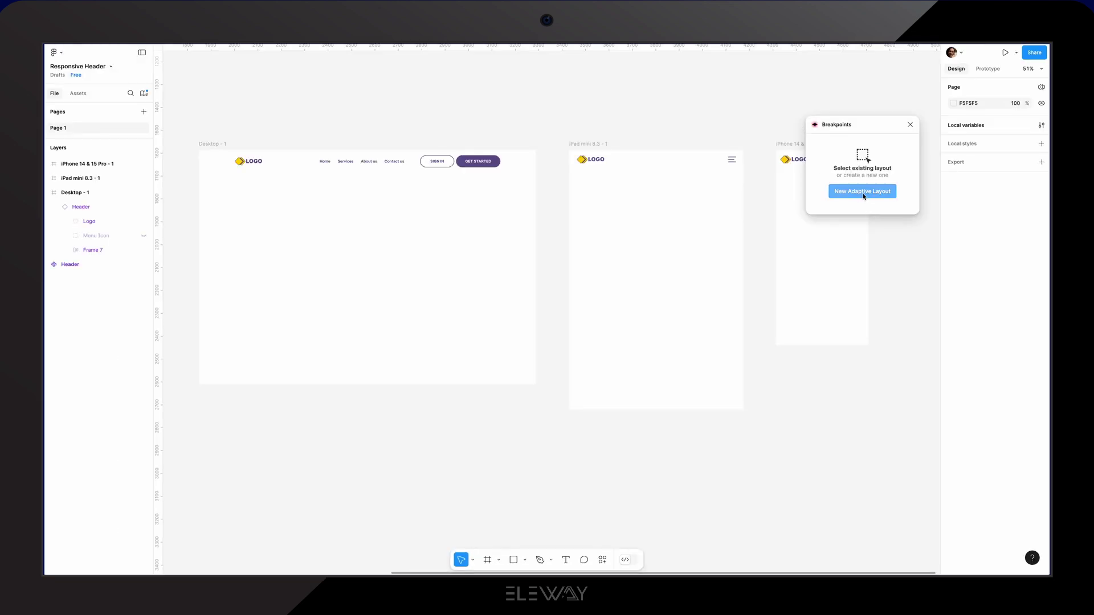
- Create a new adaptive layout and add breakpoints at 960 and 1280
click(863, 191)
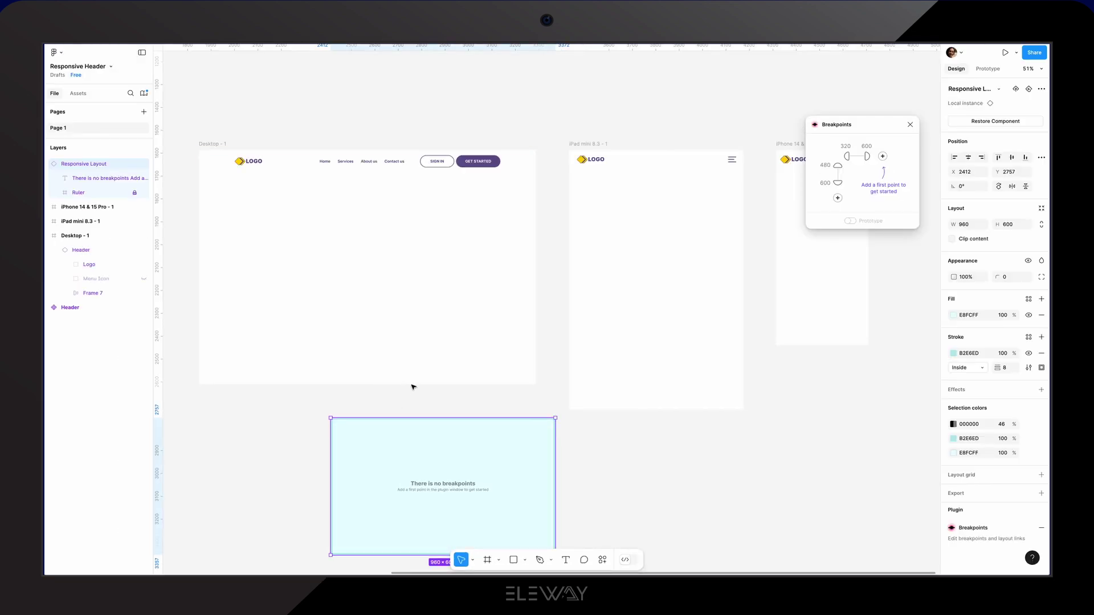
scroll(415, 386, down, 5)
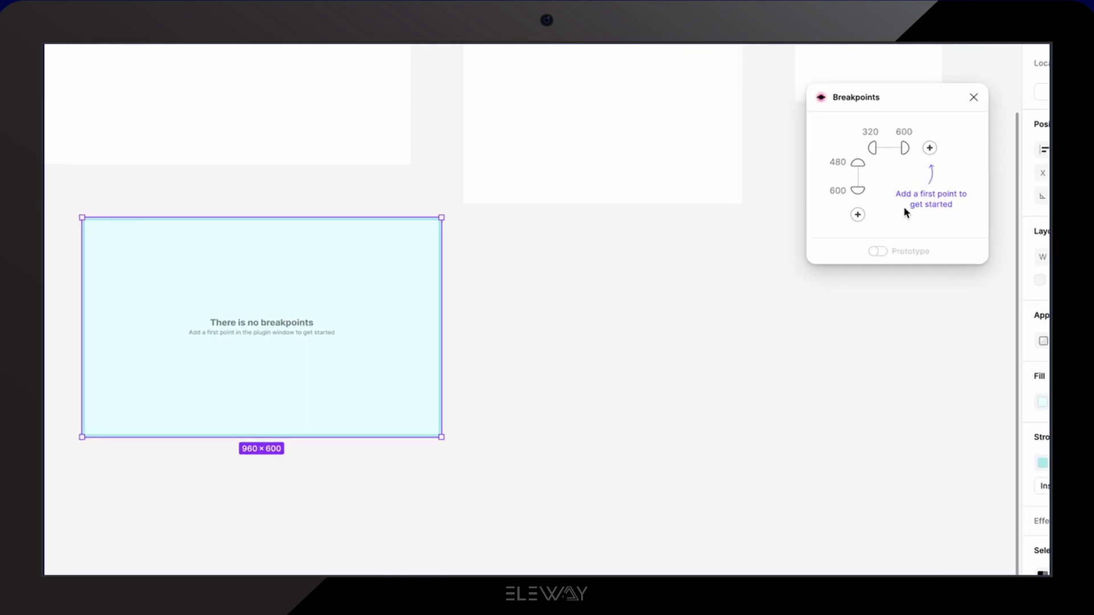
click(929, 147)
click(962, 148)
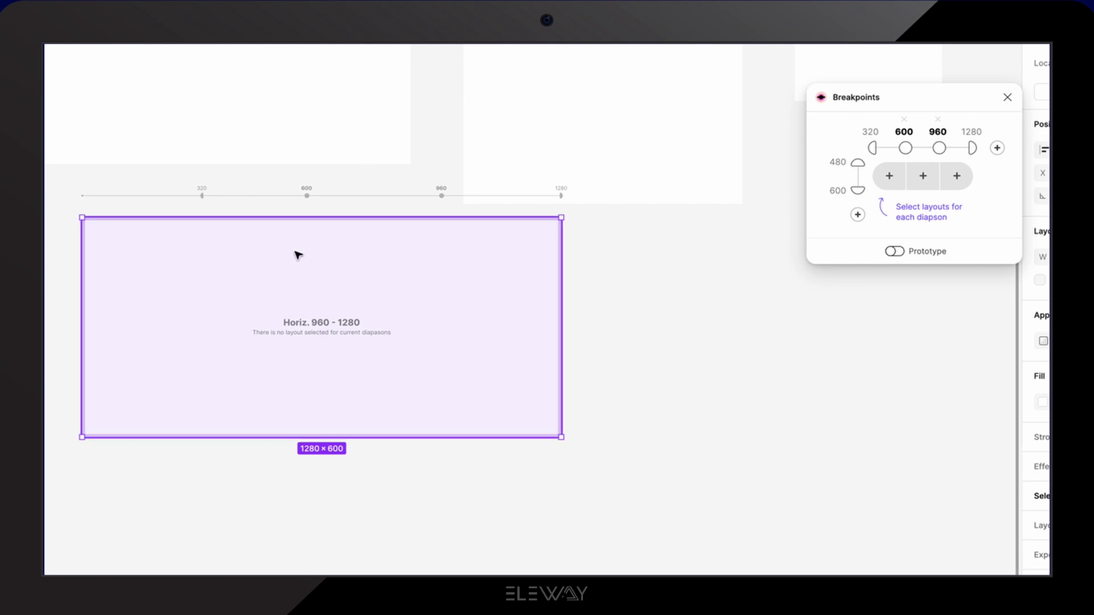
- Change the breakpoint values from 600, 960, 1280 to 498, 991 and 1440
click(903, 132)
click(904, 133)
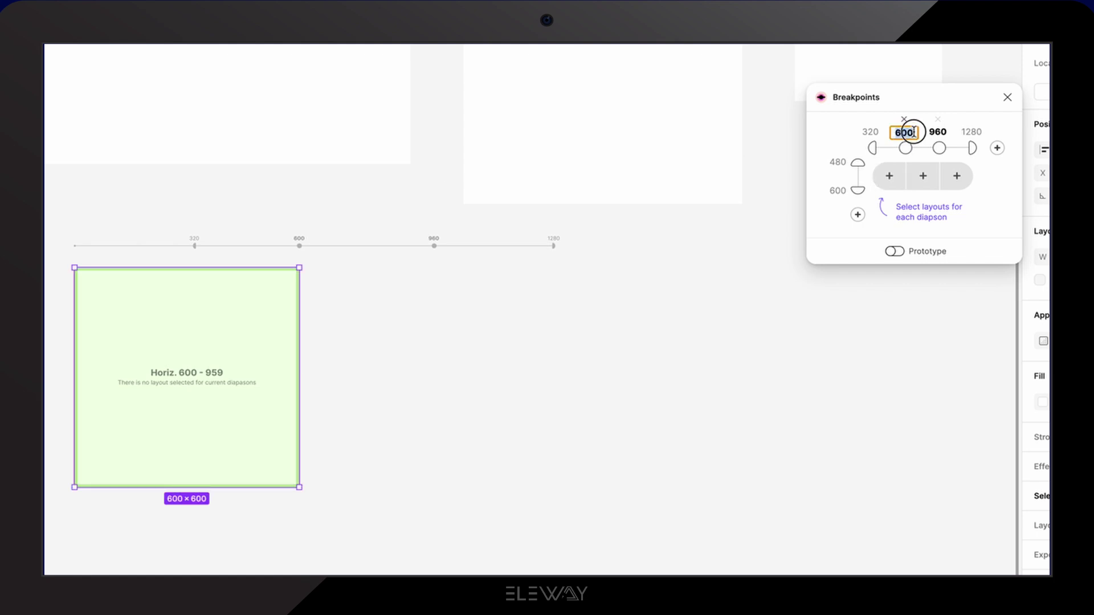
text(498)
key(Return)
click(932, 132)
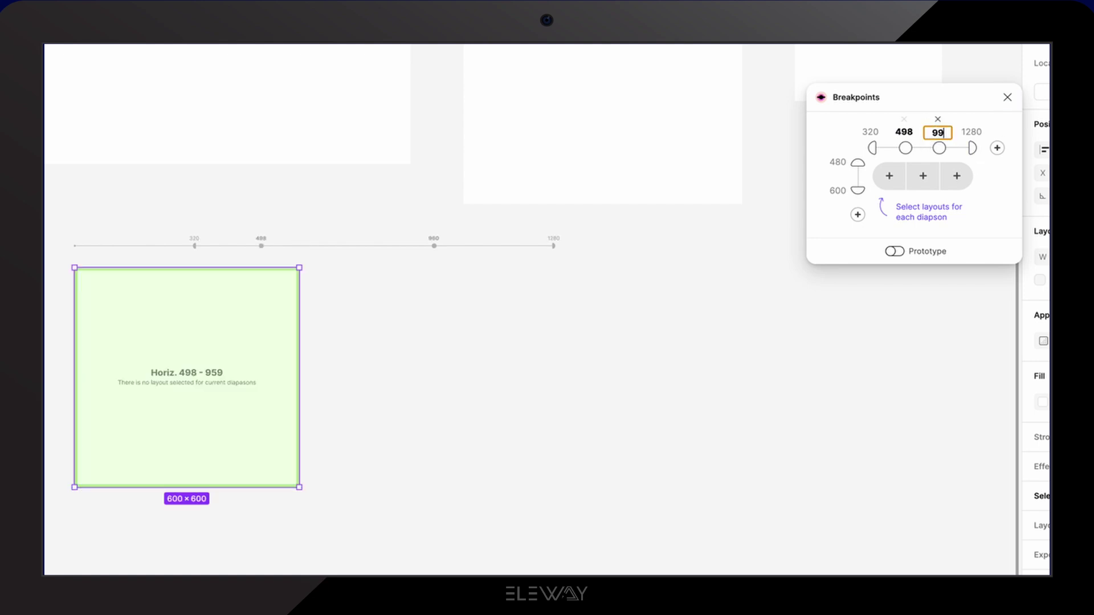
text(991)
key(Return)
click(971, 132)
text(1)
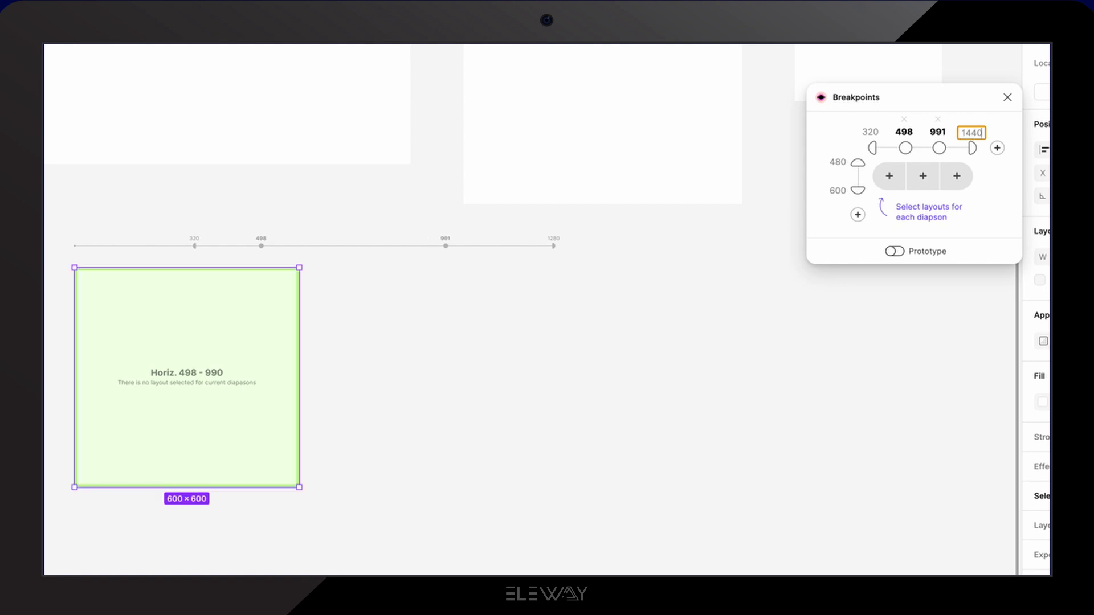
text(440)
- Assign iPhone 14 & 15 Pro to 320–497, iPad mini 8.3 to 498–990, Desktop to 991–1440
key(Return)
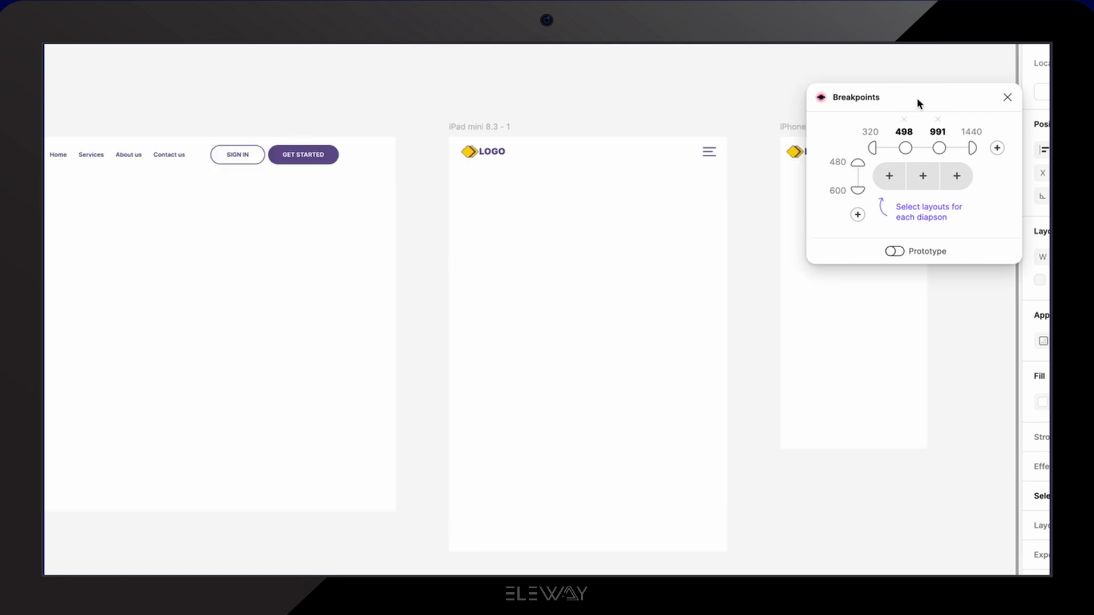
drag(922, 96, 668, 234)
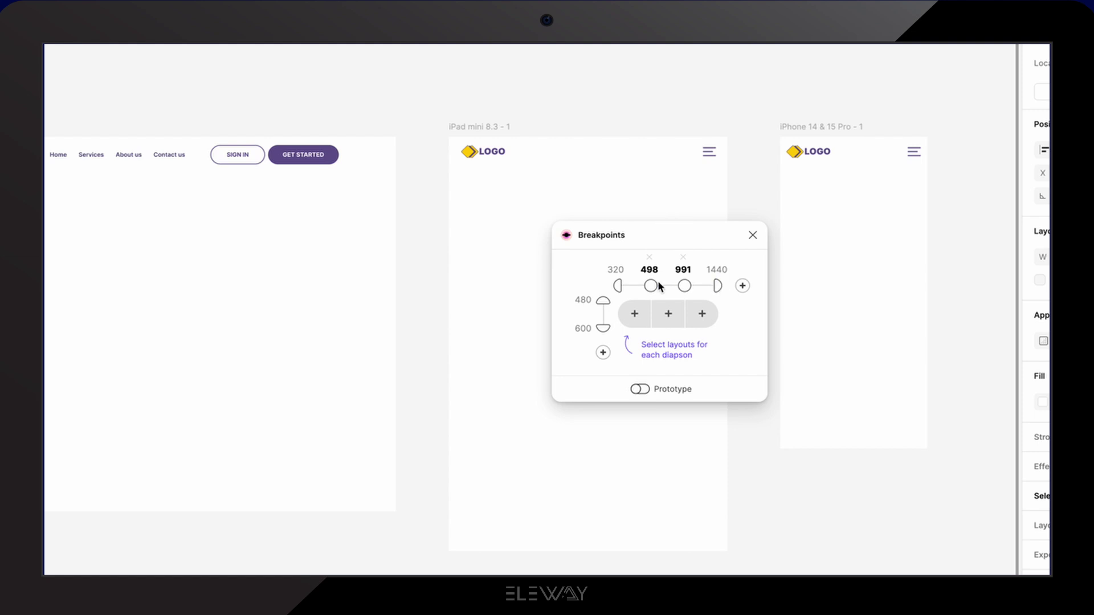
click(635, 315)
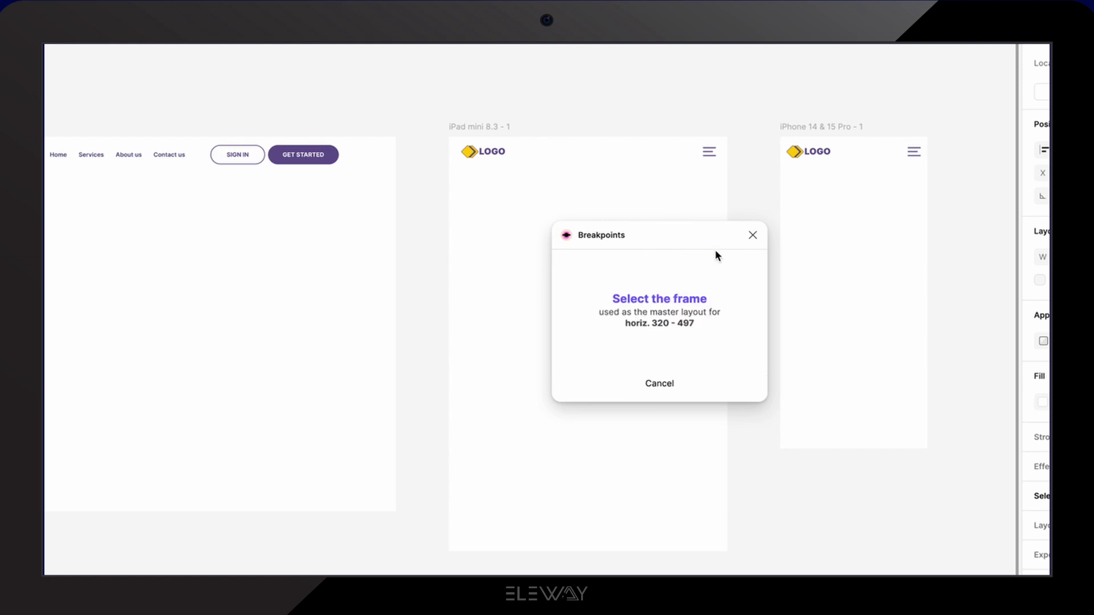
click(807, 127)
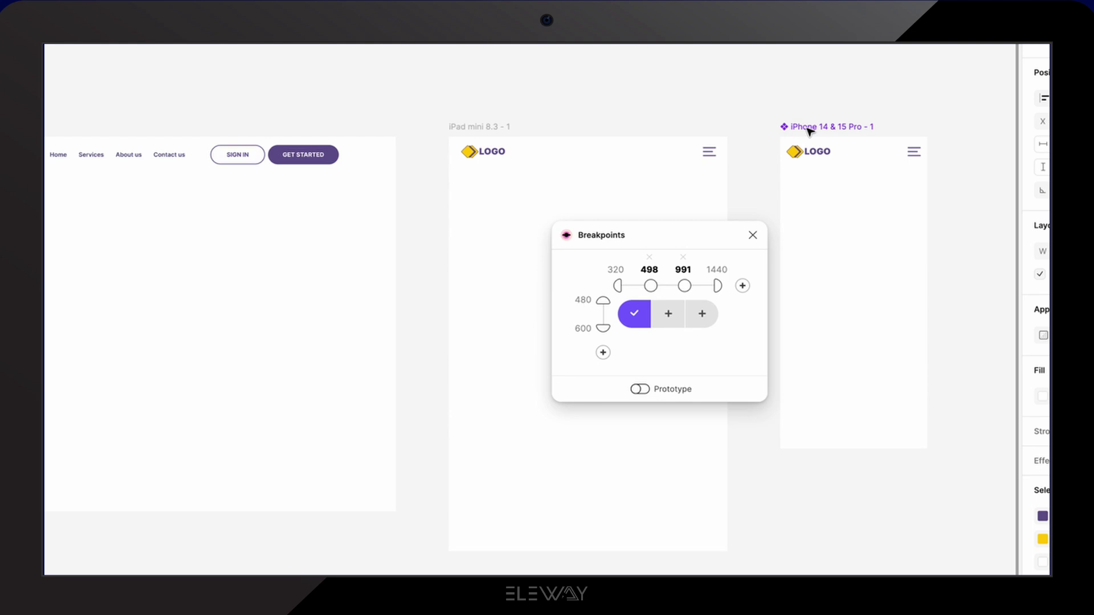
click(809, 131)
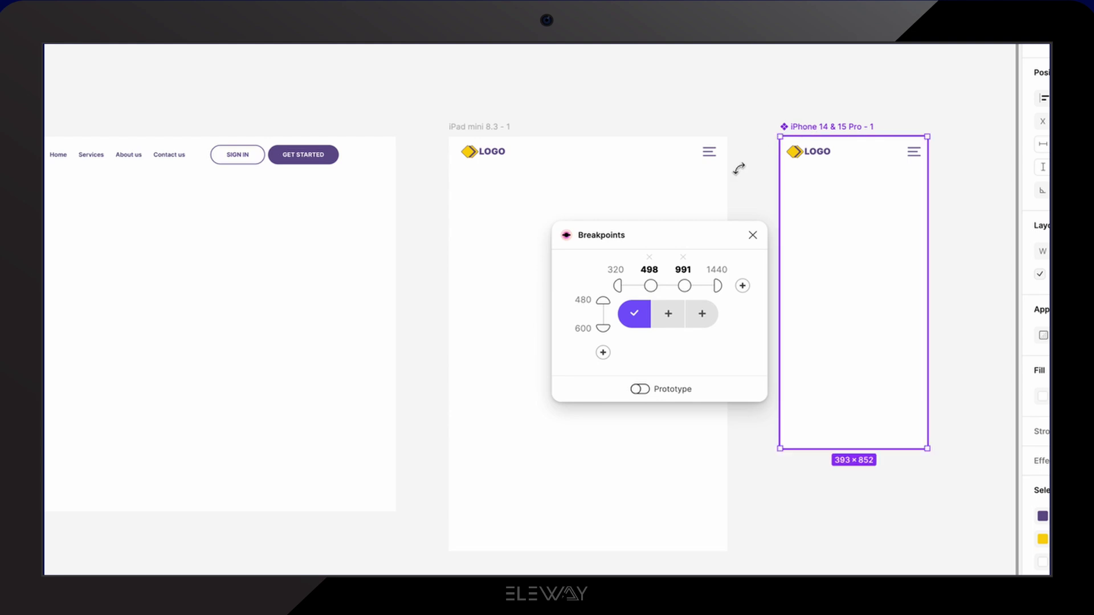
click(668, 315)
click(471, 126)
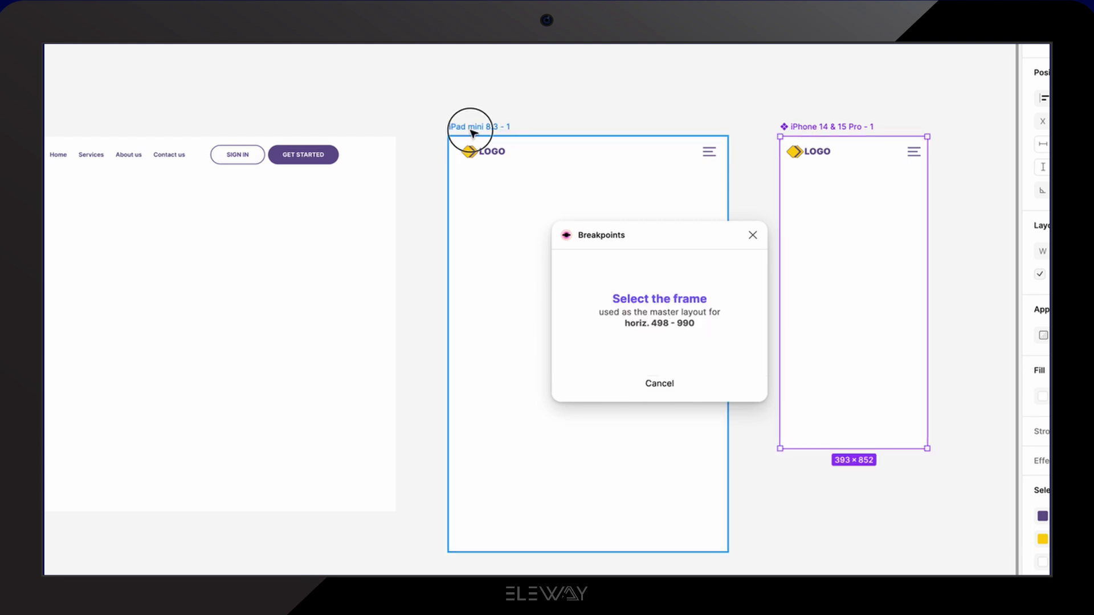
click(701, 313)
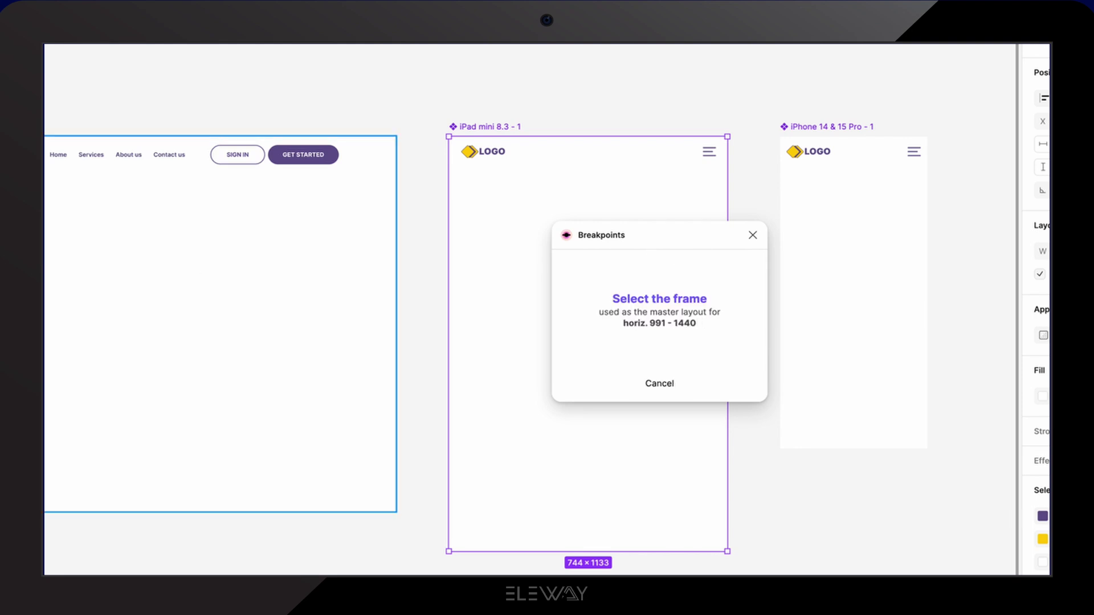
click(228, 319)
- Preview the layout and narrow it to 897 wide so the header collapses to the menu icon
click(659, 388)
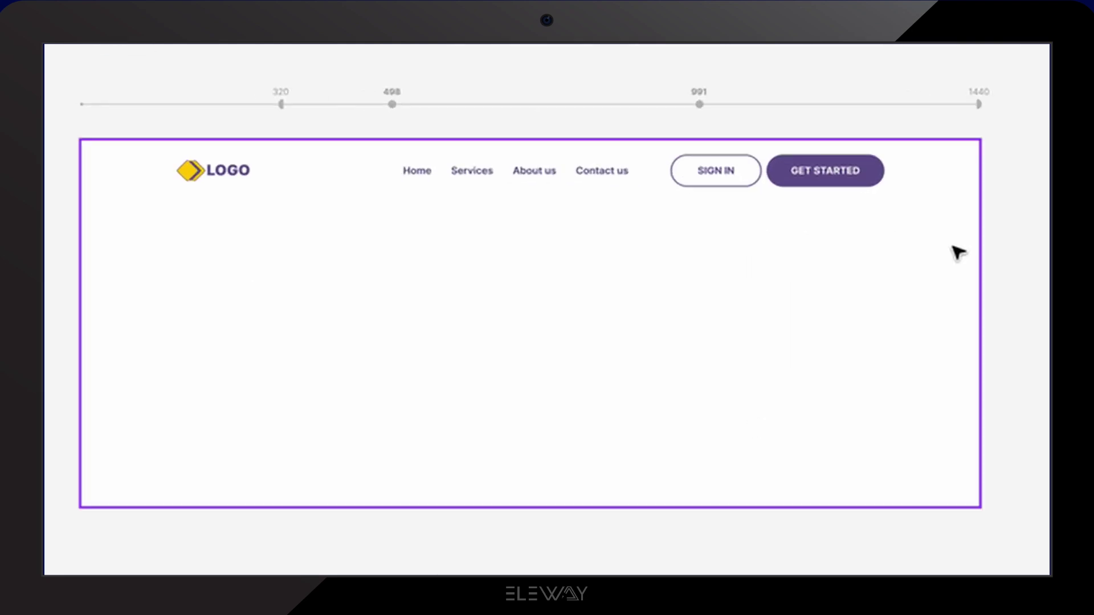
mouse_move(978, 320)
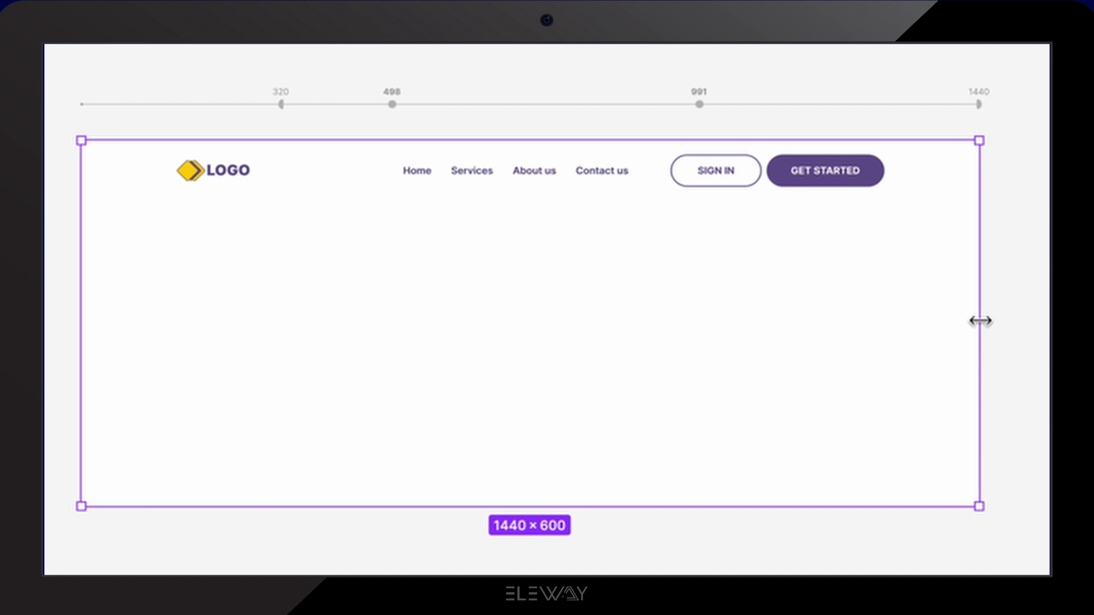
drag(980, 321, 321, 304)
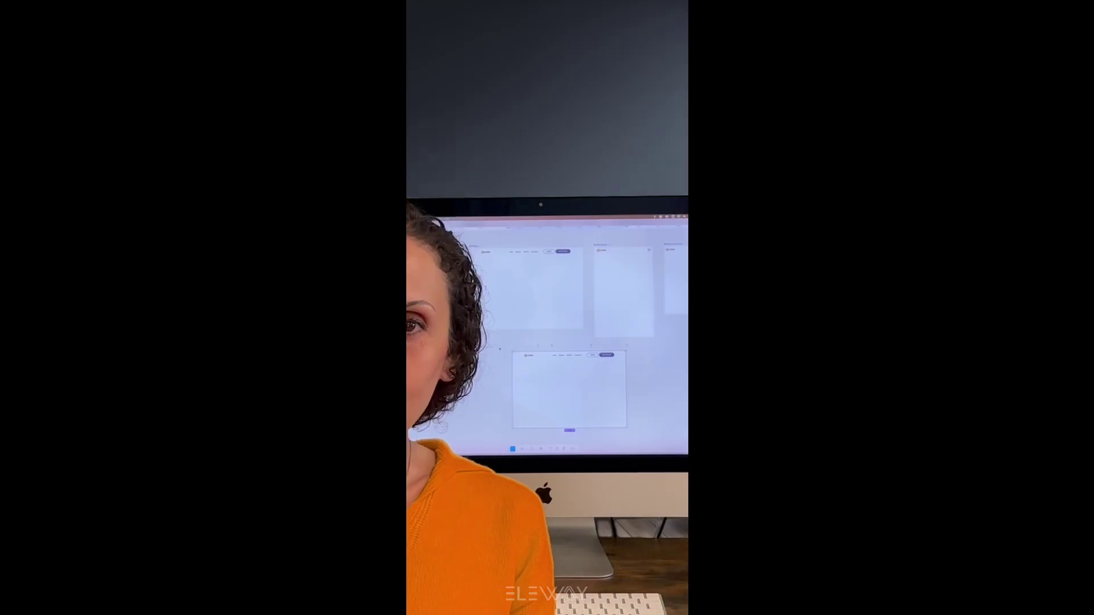